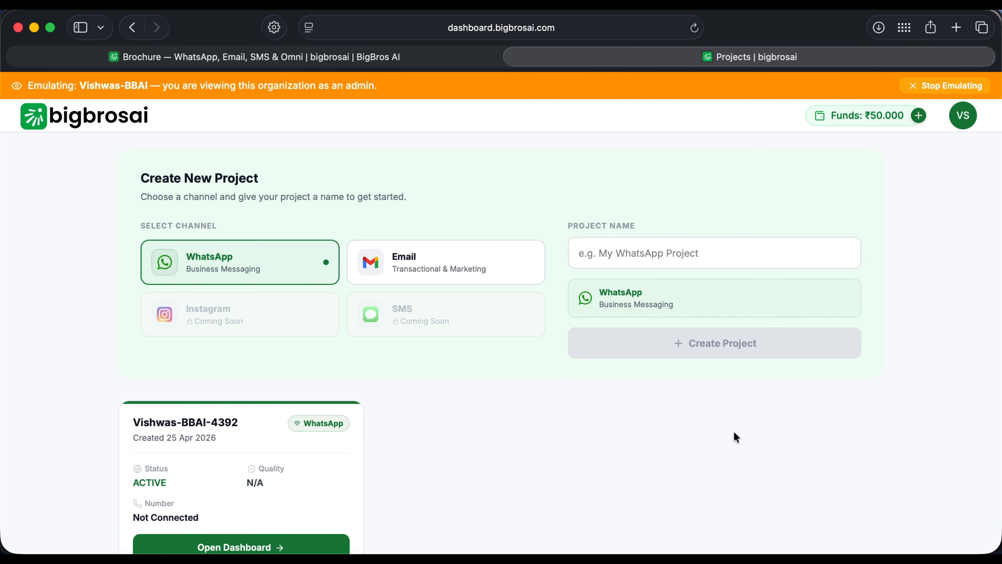
Step: Open the existing WhatsApp project's dashboard and start connecting its WhatsApp Business Account to Facebook
{"action": "scroll", "coordinate": [734, 433], "scroll_direction": "down", "scroll_amount": 2}
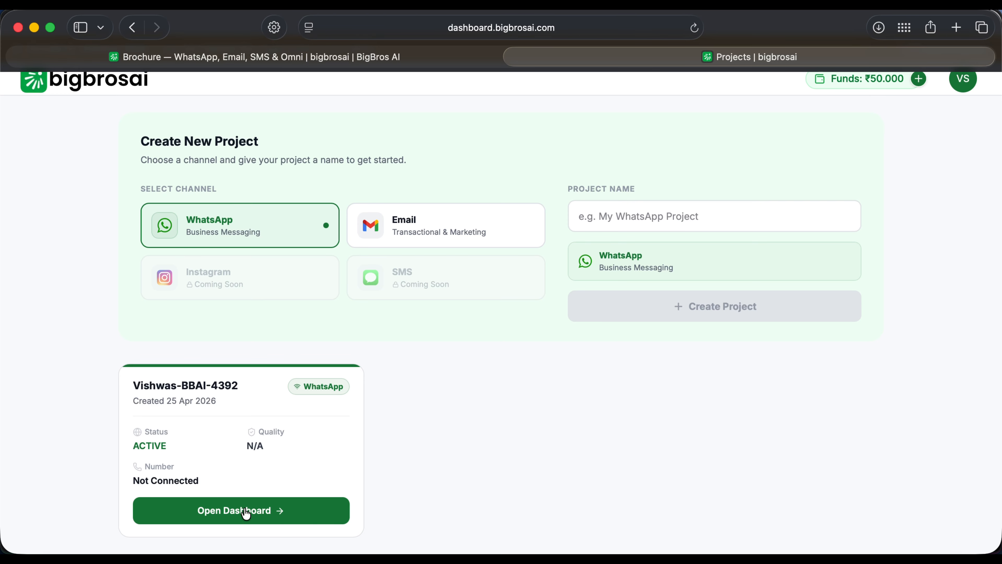
{"action": "left_click", "coordinate": [246, 512]}
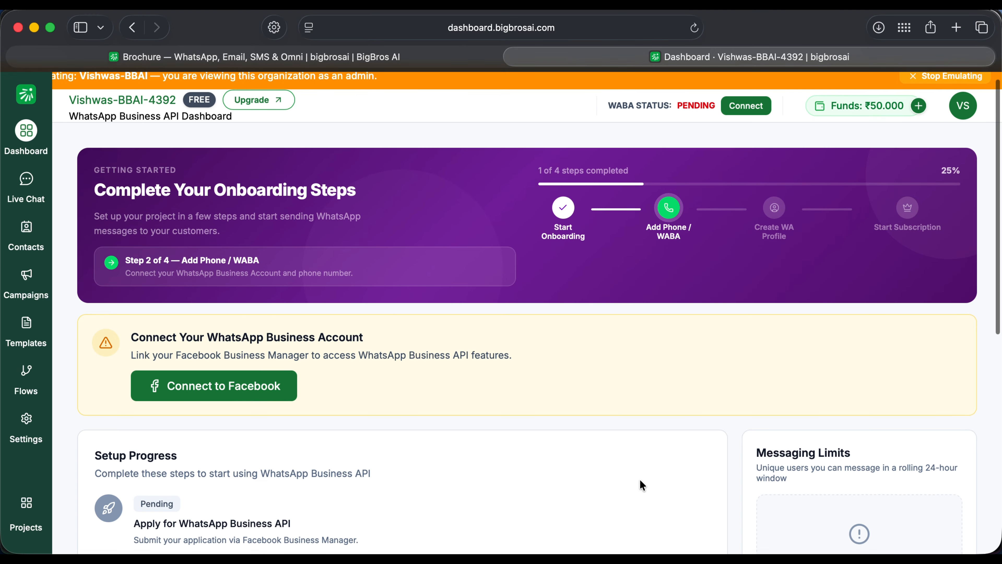
{"action": "scroll", "coordinate": [640, 479], "scroll_direction": "down", "scroll_amount": 3}
{"action": "scroll", "coordinate": [640, 478], "scroll_direction": "up", "scroll_amount": 3}
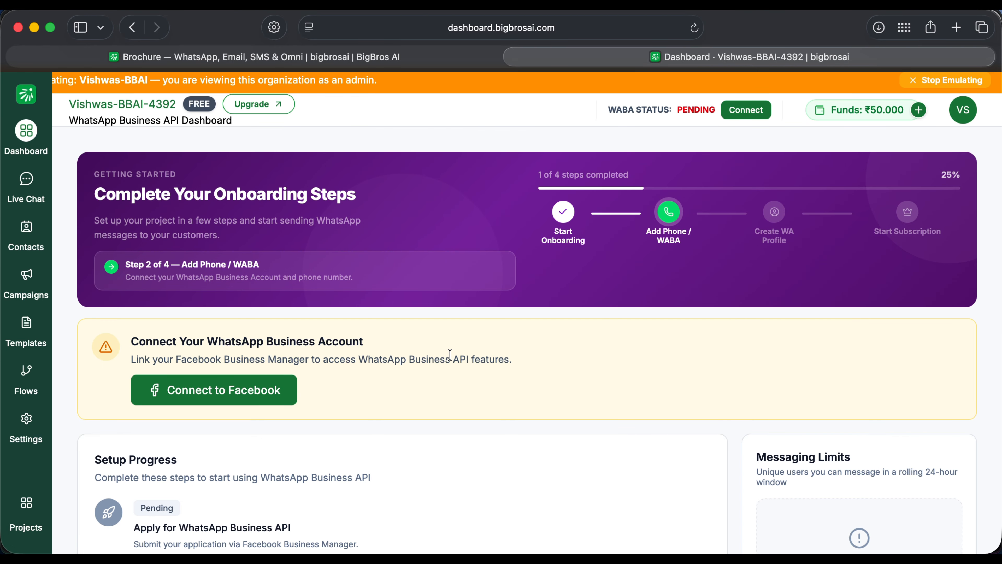
{"action": "left_click", "coordinate": [240, 392]}
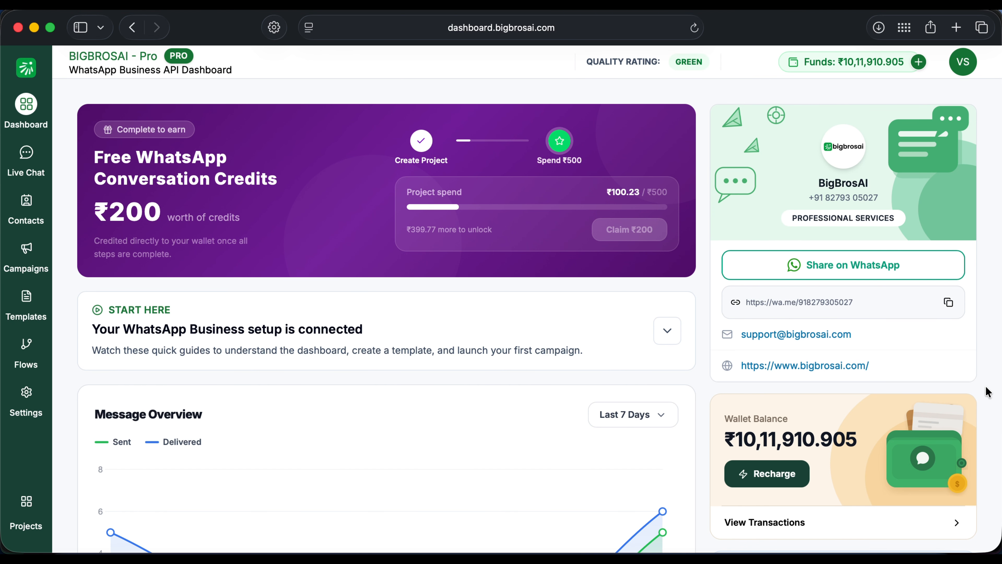
Step: Review the BIGBROSAI - Pro dashboard's message overview, recent campaigns, template overview and messaging limits
{"action": "scroll", "coordinate": [988, 393], "scroll_direction": "down", "scroll_amount": 4}
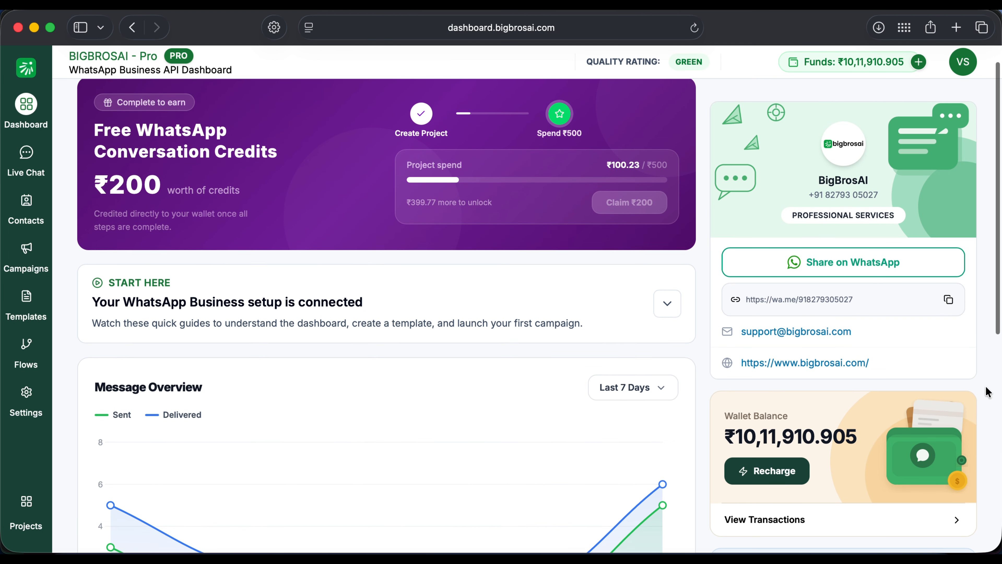
{"action": "scroll", "coordinate": [987, 392], "scroll_direction": "down", "scroll_amount": 10}
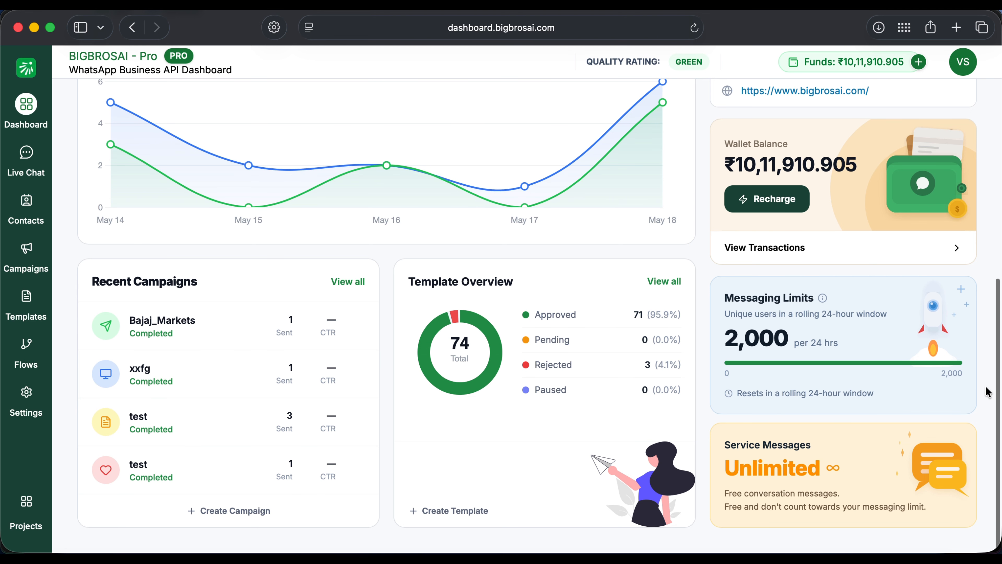
{"action": "left_click_drag", "start_coordinate": [891, 388], "coordinate": [737, 392]}
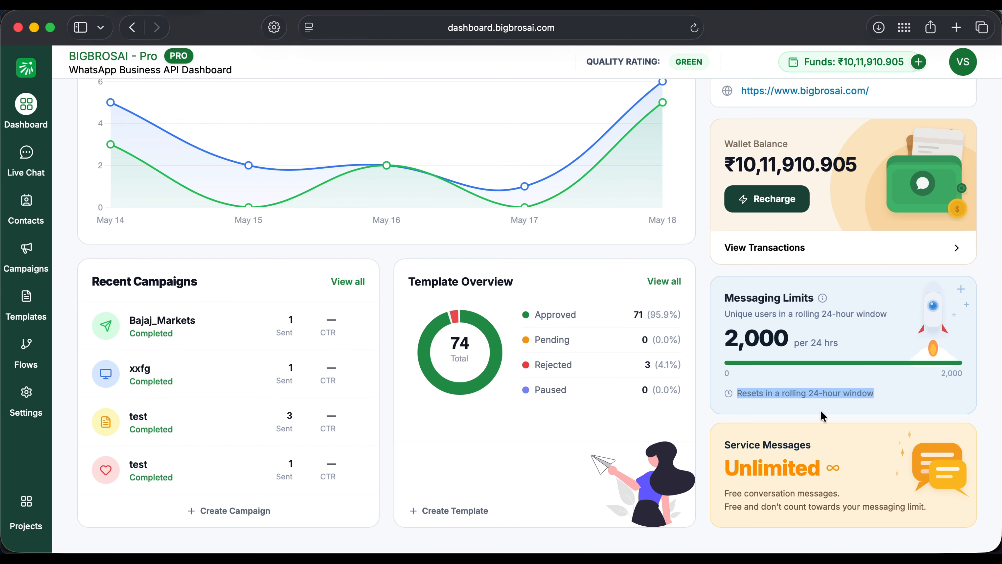
{"action": "left_click", "coordinate": [980, 411]}
{"action": "scroll", "coordinate": [981, 411], "scroll_direction": "up", "scroll_amount": 10}
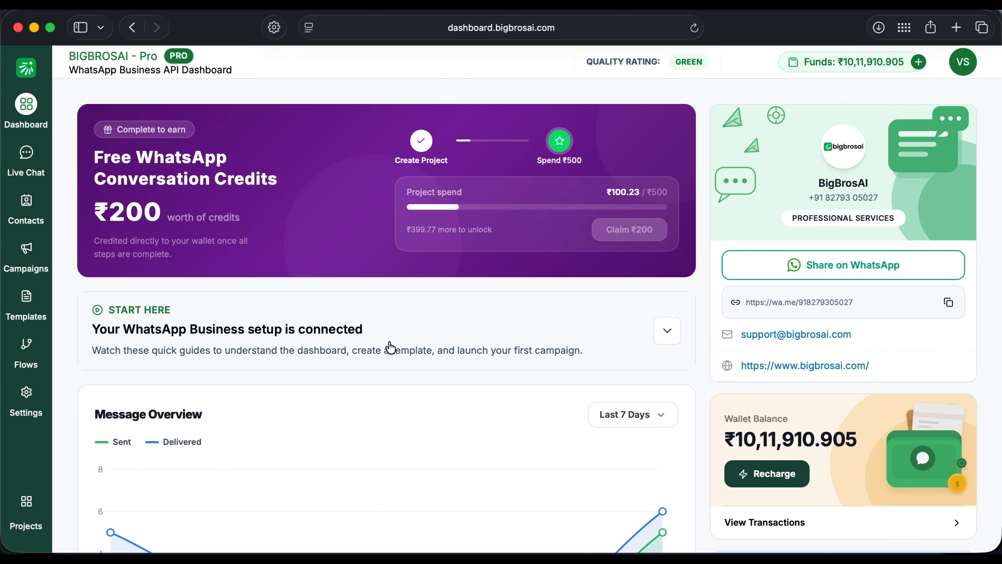
Step: Open the project's WhatsApp Profile settings and examine the Display Name, Business Logo, Description and Contact Information sections
{"action": "left_click", "coordinate": [27, 393]}
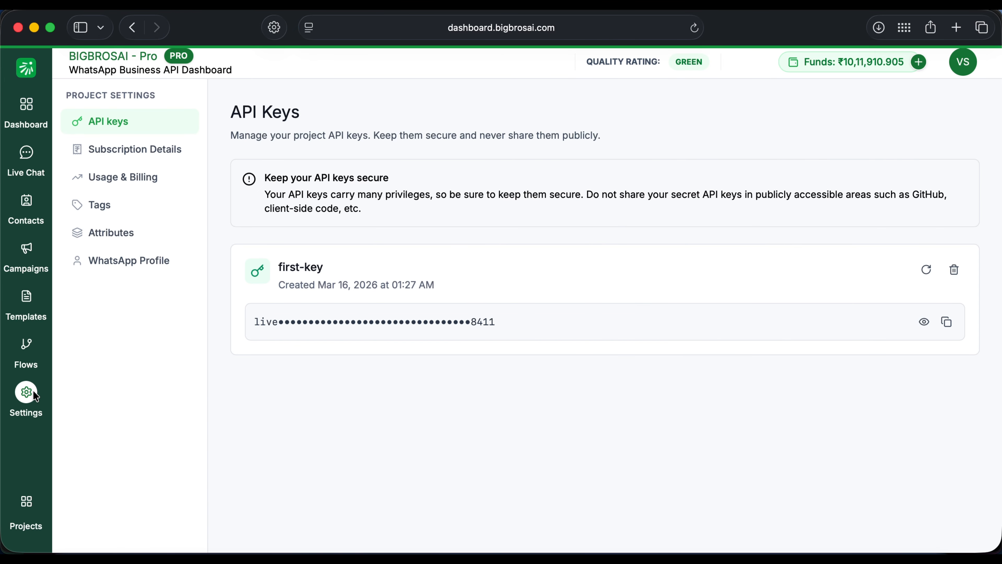
{"action": "left_click", "coordinate": [139, 261]}
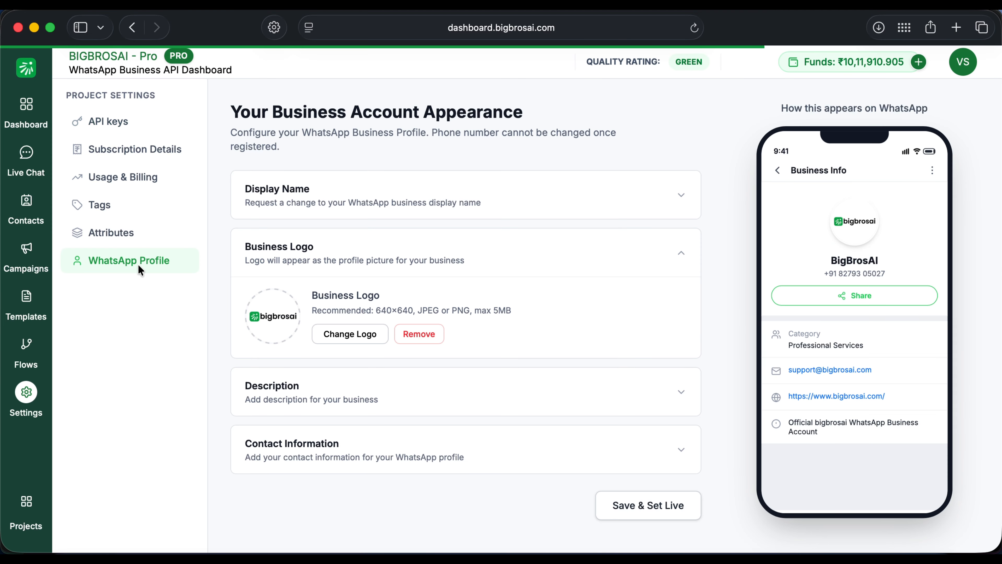
{"action": "left_click", "coordinate": [681, 196]}
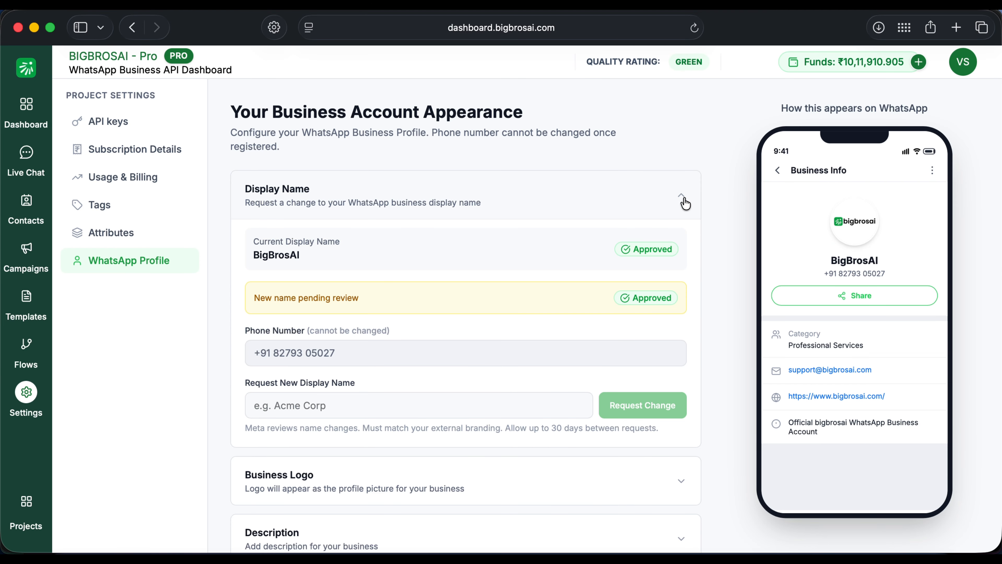
{"action": "scroll", "coordinate": [699, 284], "scroll_direction": "down", "scroll_amount": 4}
{"action": "left_click", "coordinate": [679, 353]}
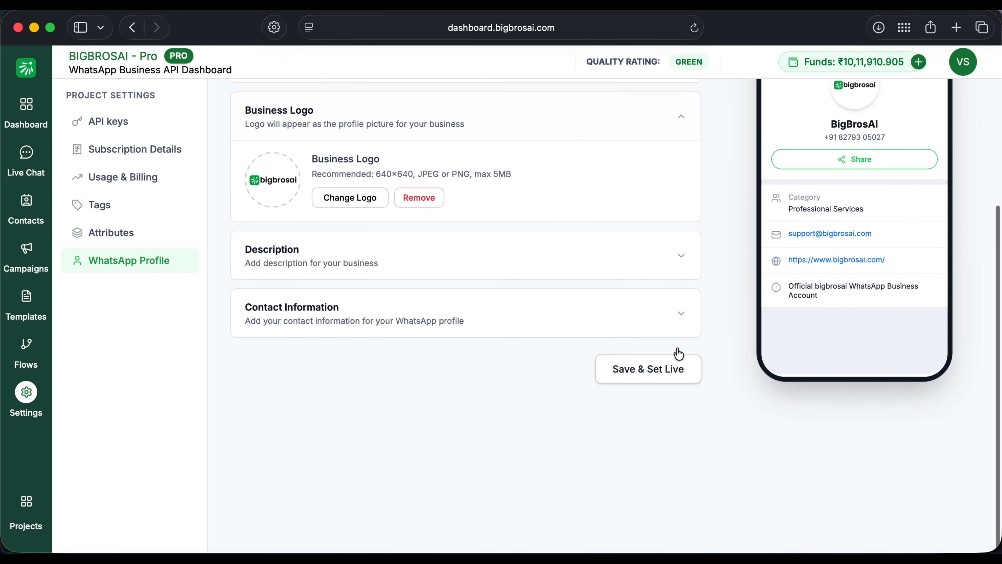
{"action": "double_click", "coordinate": [656, 277]}
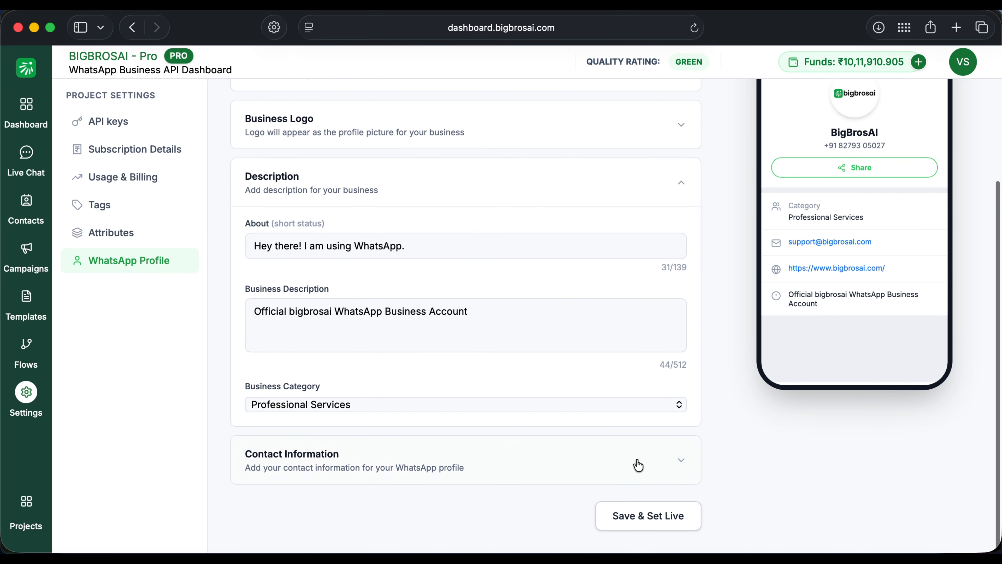
{"action": "left_click", "coordinate": [637, 463]}
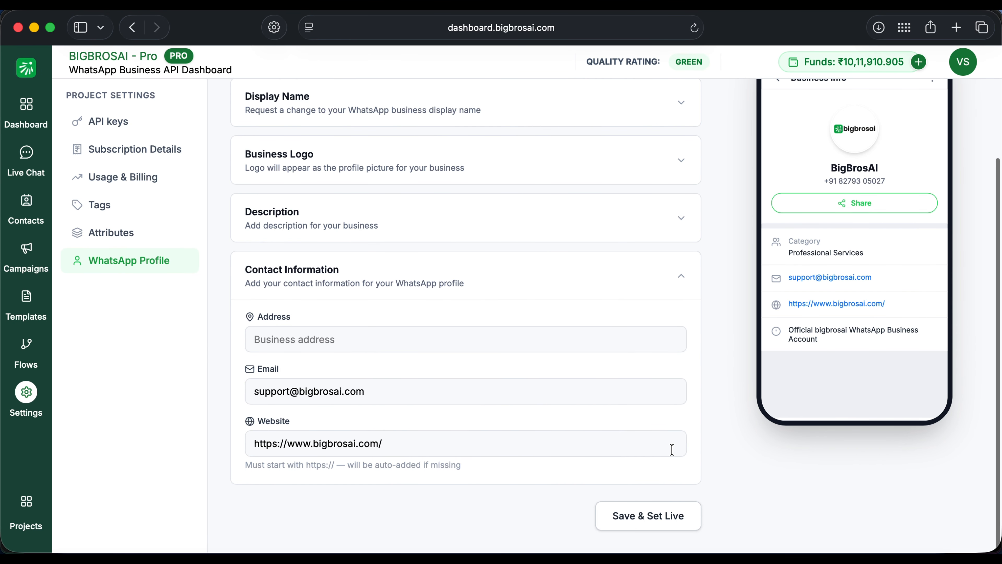
{"action": "scroll", "coordinate": [686, 443], "scroll_direction": "up", "scroll_amount": 3}
{"action": "scroll", "coordinate": [685, 443], "scroll_direction": "down", "scroll_amount": 3}
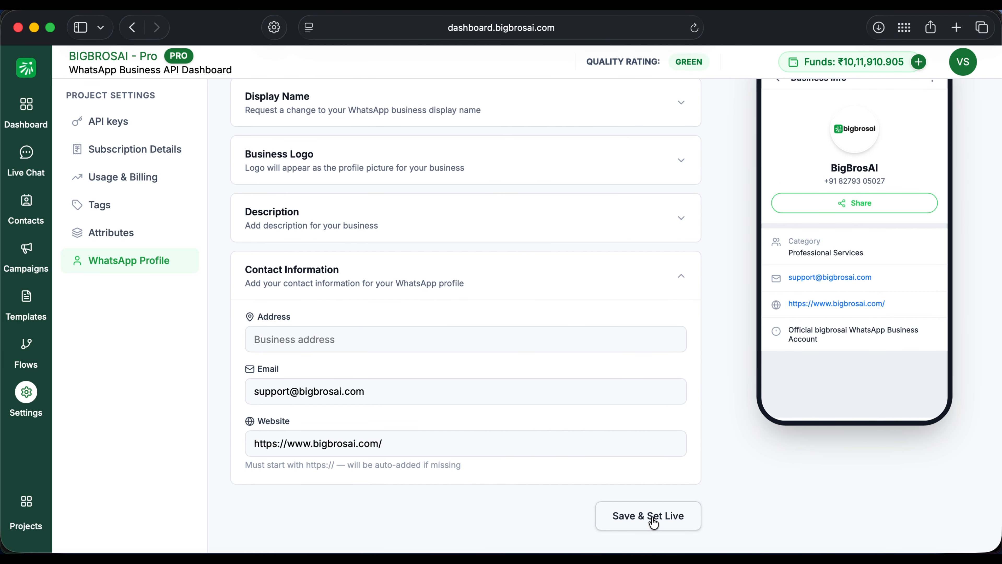
{"action": "scroll", "coordinate": [774, 449], "scroll_direction": "up", "scroll_amount": 3}
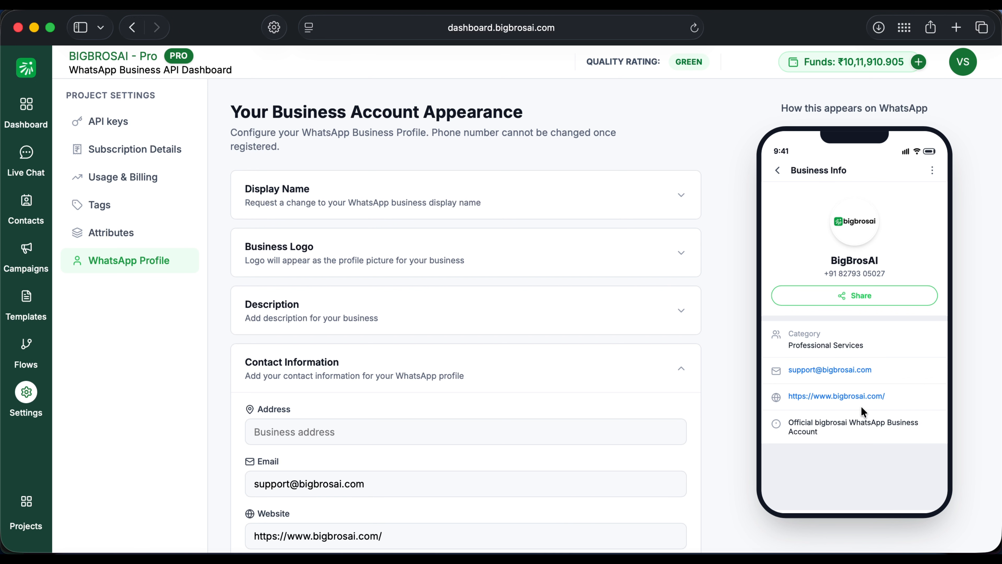
{"action": "right_click", "coordinate": [156, 350]}
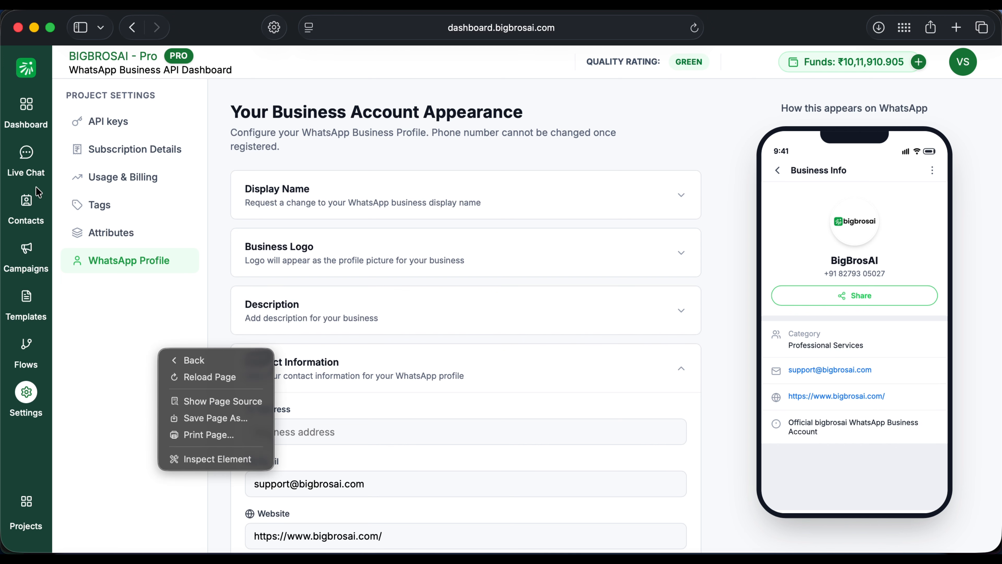
Step: Create a single contact in Contacts by entering the contact's phone number and user name
{"action": "left_click", "coordinate": [24, 201]}
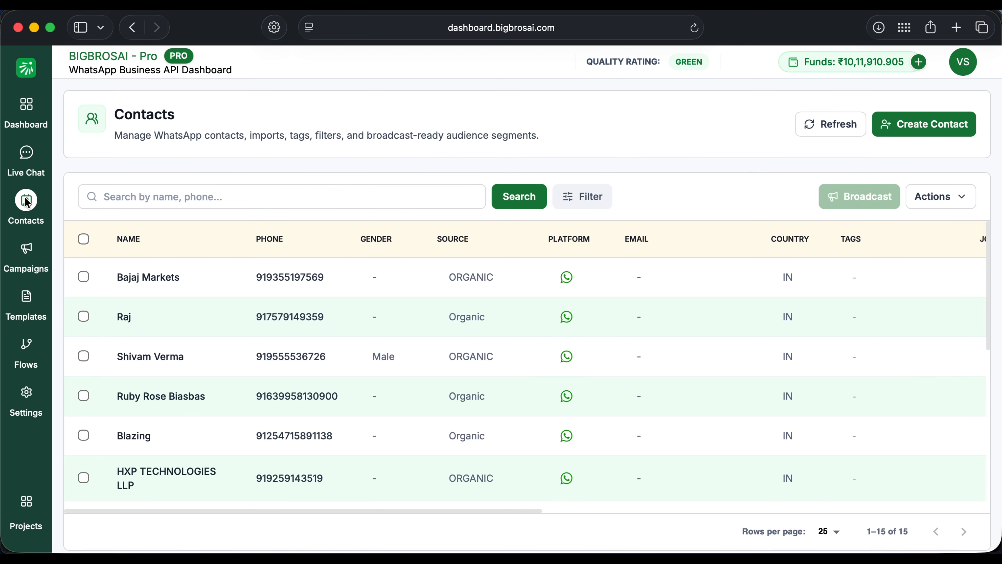
{"action": "left_click", "coordinate": [918, 138]}
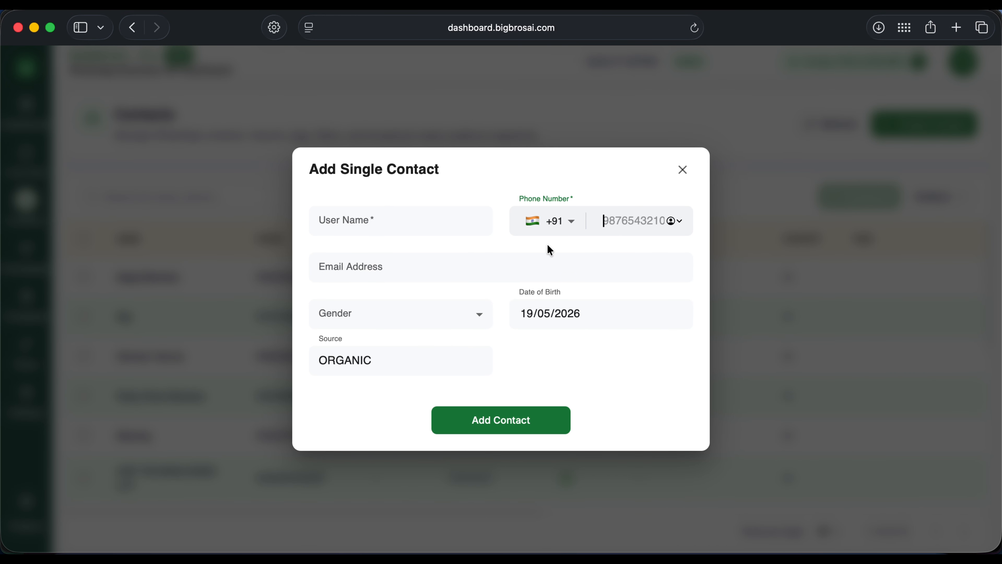
{"action": "type", "text": "80666619"}
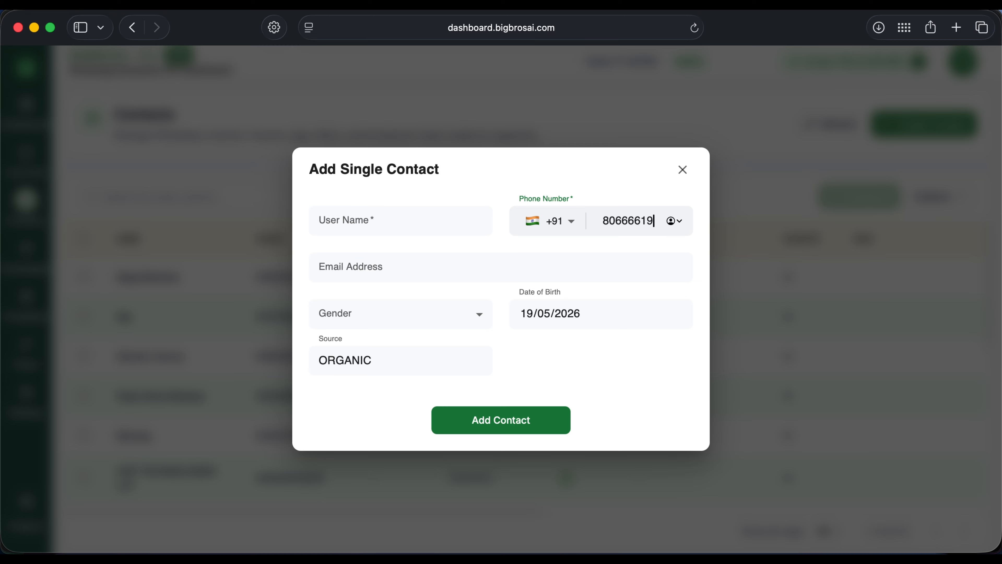
{"action": "type", "text": "8"}
{"action": "left_click", "coordinate": [396, 223]}
{"action": "type", "text": "Vishwas"}
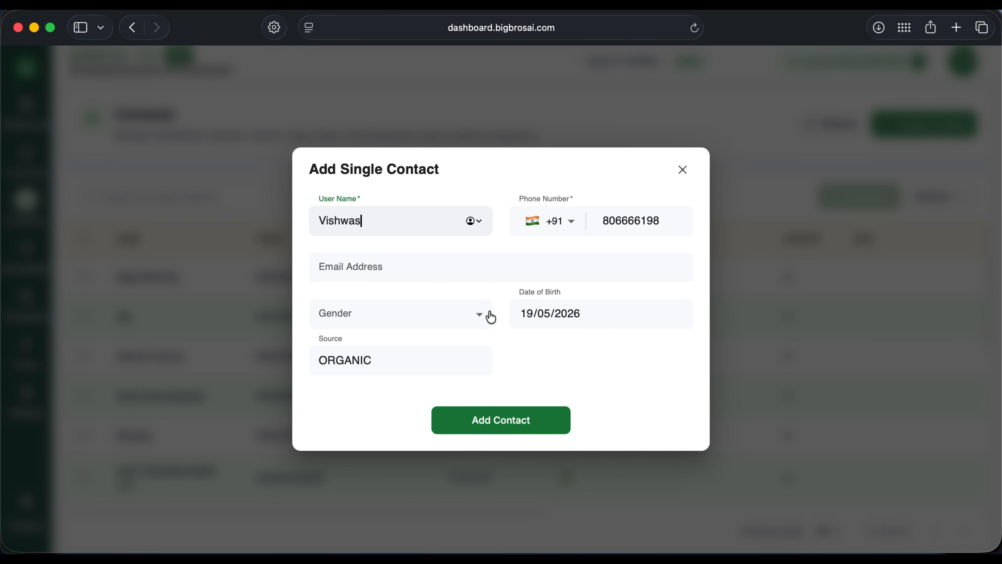
{"action": "left_click", "coordinate": [517, 419]}
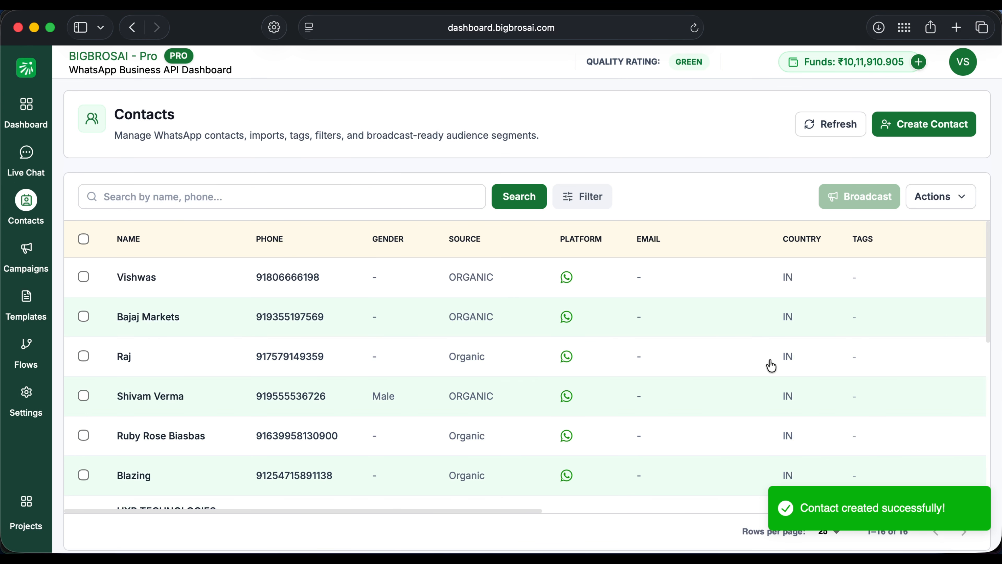
Step: Import contacts from the file Internal Contacts copy.csv, keeping the suggested field mapping
{"action": "left_click", "coordinate": [958, 198]}
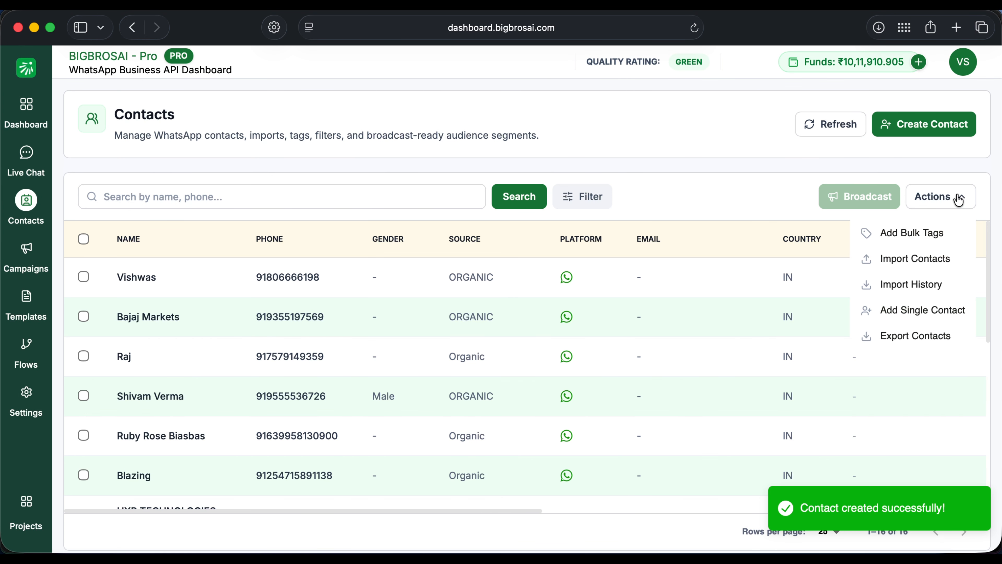
{"action": "left_click", "coordinate": [936, 261]}
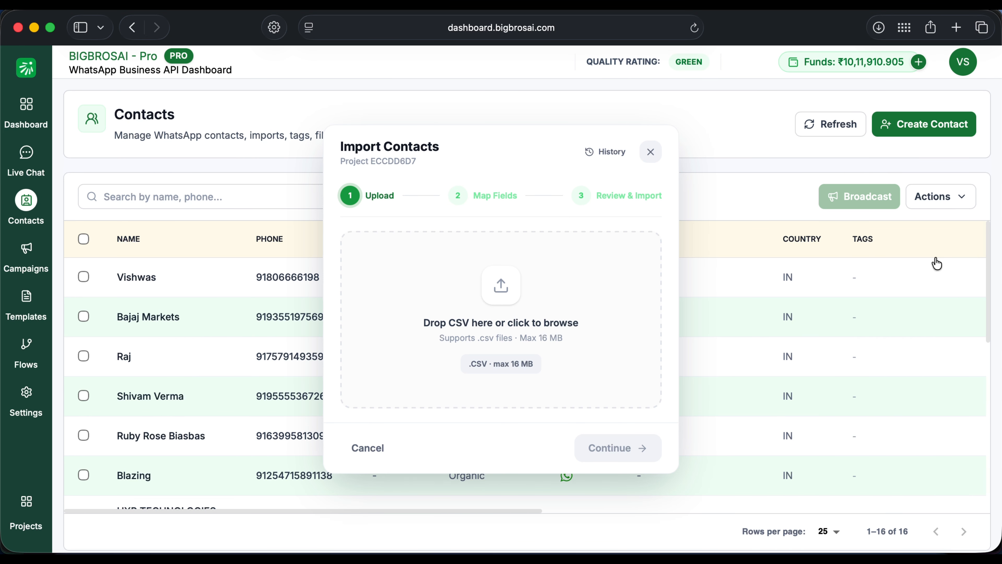
{"action": "left_click", "coordinate": [510, 328]}
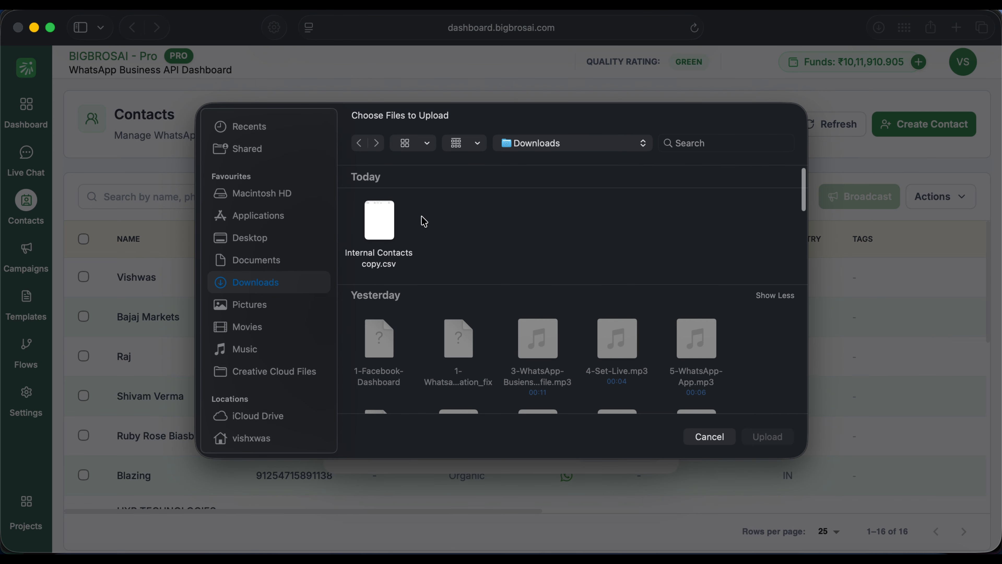
{"action": "left_click", "coordinate": [378, 215]}
{"action": "left_click", "coordinate": [770, 436]}
{"action": "scroll", "coordinate": [564, 261], "scroll_direction": "down", "scroll_amount": 15}
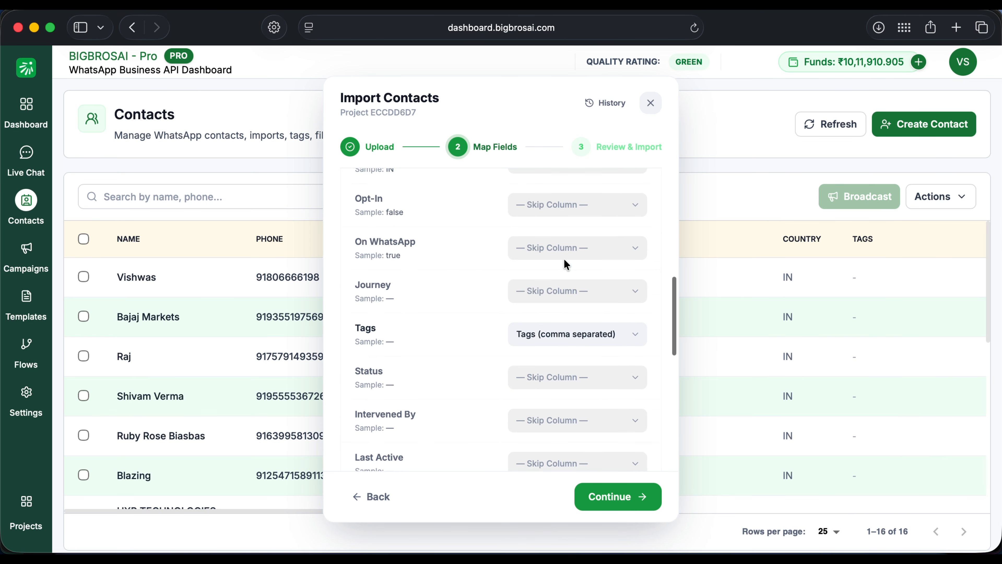
{"action": "left_click", "coordinate": [610, 497]}
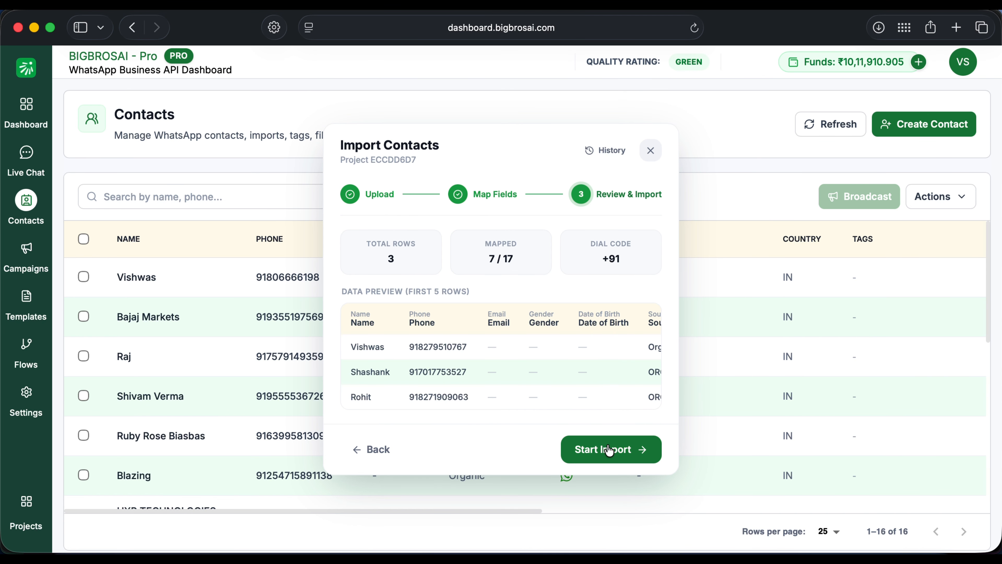
{"action": "left_click", "coordinate": [608, 445]}
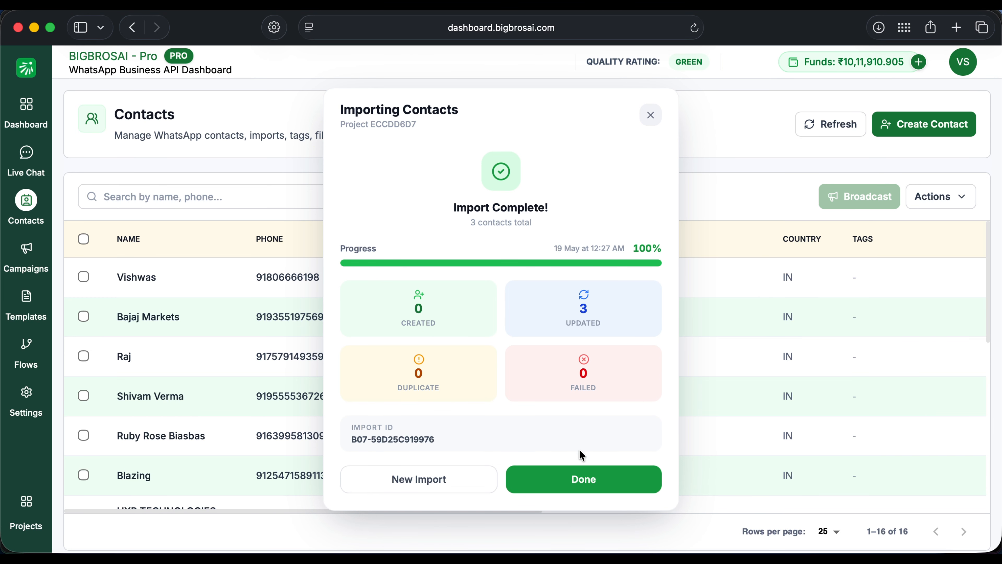
{"action": "left_click", "coordinate": [558, 479]}
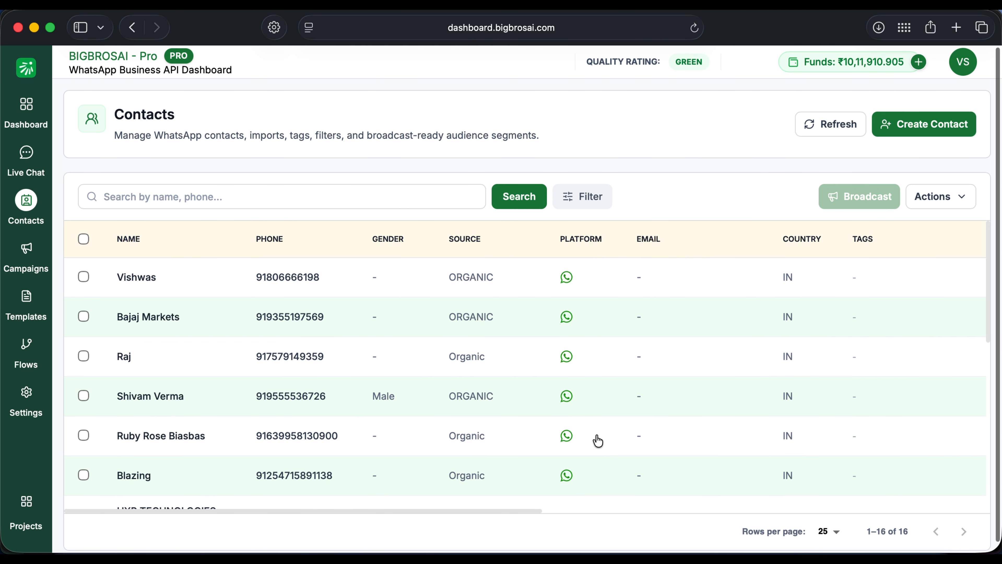
Step: Examine the contacts table's columns, including journey, creation date and tags, across all rows
{"action": "scroll", "coordinate": [598, 442], "scroll_direction": "right", "scroll_amount": 10}
{"action": "scroll", "coordinate": [602, 444], "scroll_direction": "right", "scroll_amount": 10}
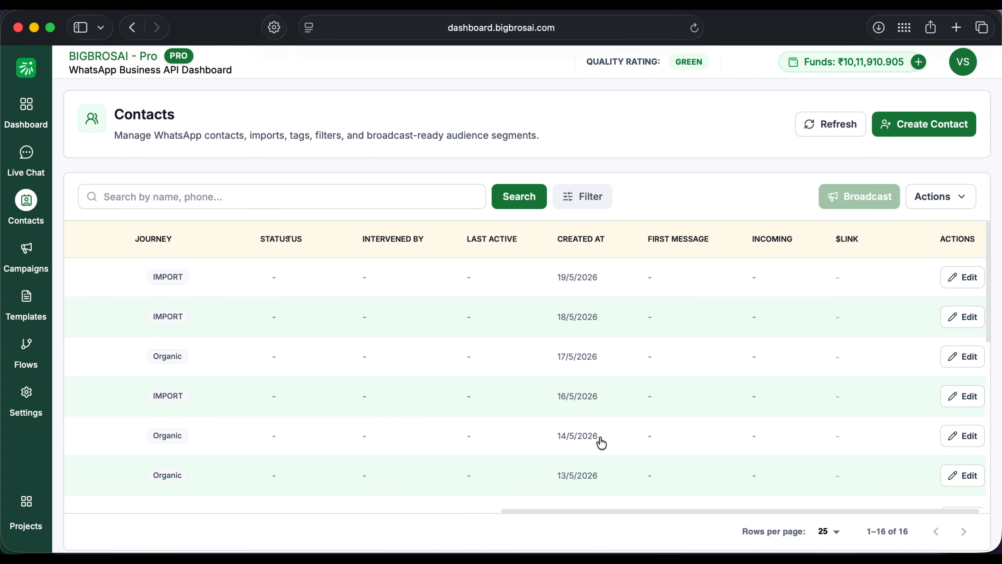
{"action": "scroll", "coordinate": [602, 443], "scroll_direction": "left", "scroll_amount": 15}
{"action": "scroll", "coordinate": [601, 443], "scroll_direction": "left", "scroll_amount": 5}
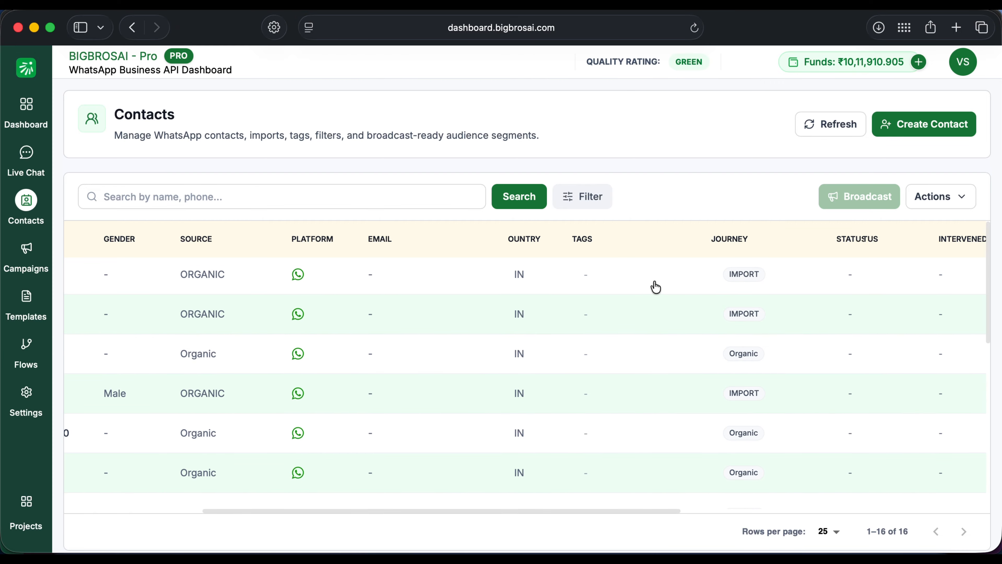
{"action": "scroll", "coordinate": [594, 339], "scroll_direction": "down", "scroll_amount": 5}
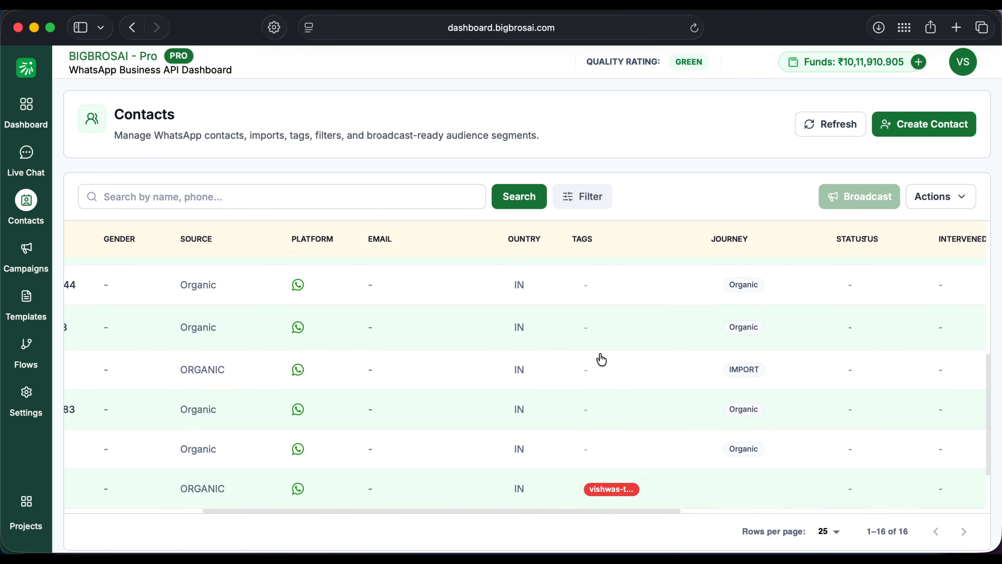
{"action": "scroll", "coordinate": [601, 359], "scroll_direction": "down", "scroll_amount": 5}
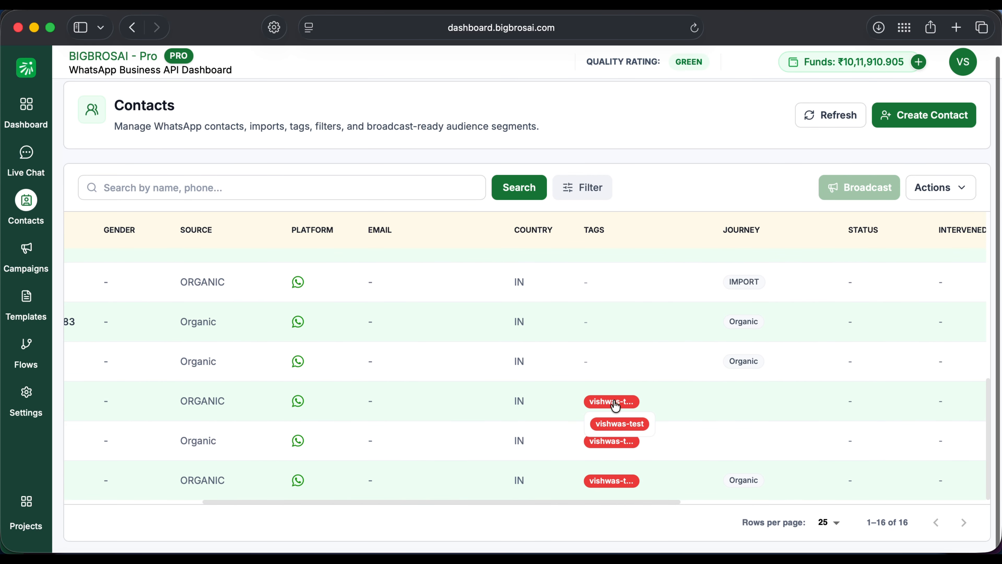
{"action": "scroll", "coordinate": [628, 354], "scroll_direction": "up", "scroll_amount": 5}
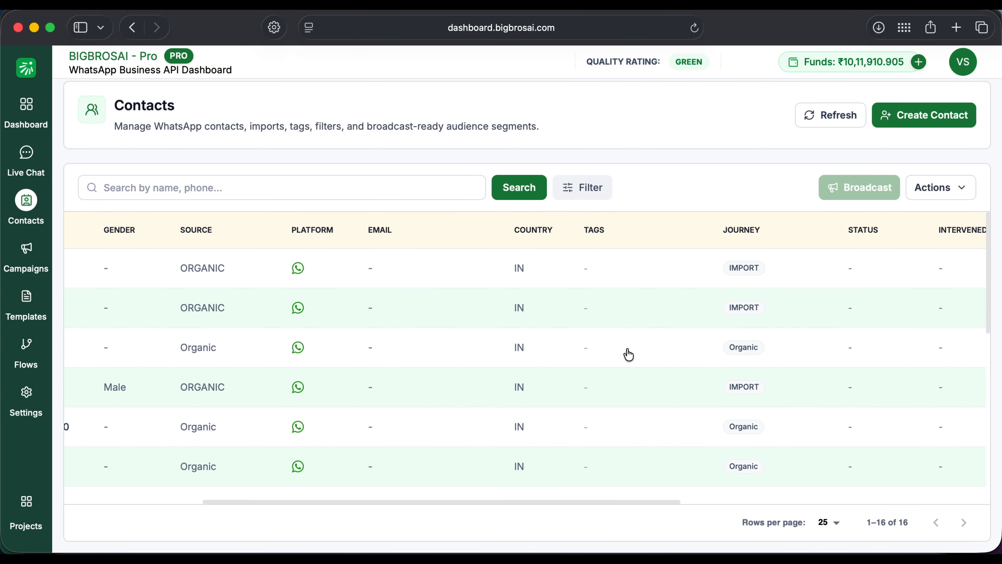
{"action": "scroll", "coordinate": [629, 354], "scroll_direction": "left", "scroll_amount": 1}
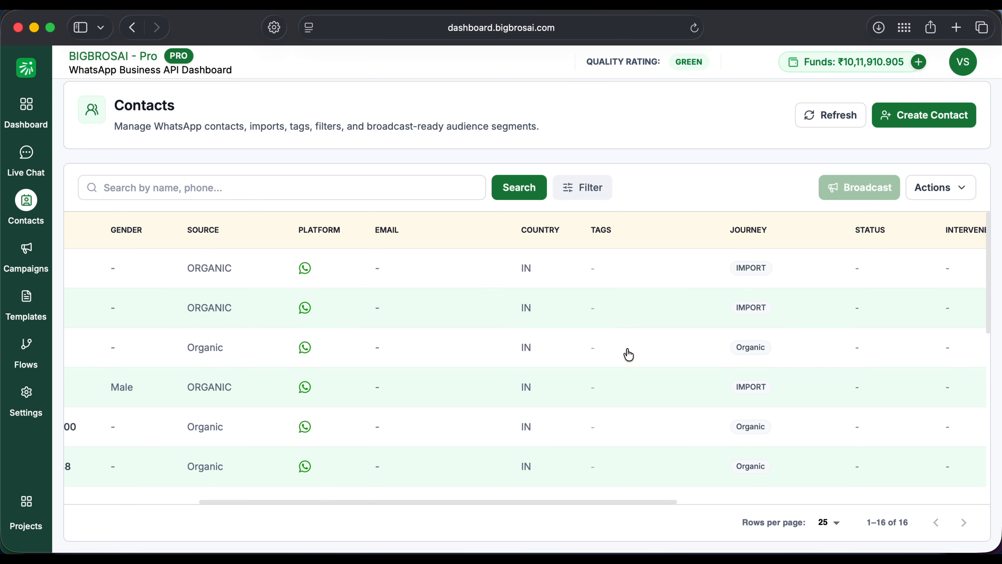
Step: Open the HXP TECHNOLOGIES LLP contact's conversation and view the message templates available to send
{"action": "scroll", "coordinate": [628, 354], "scroll_direction": "down", "scroll_amount": 5}
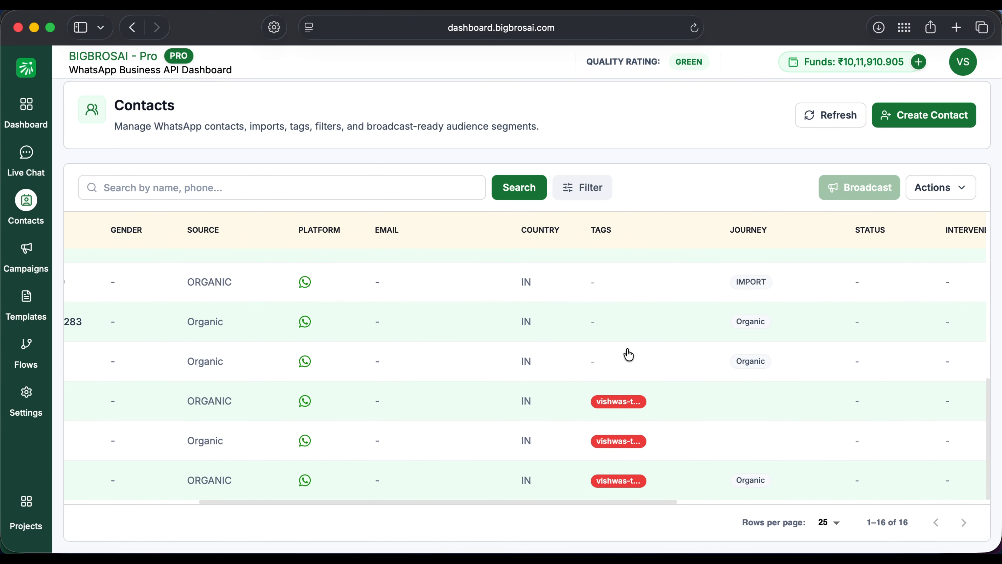
{"action": "scroll", "coordinate": [629, 354], "scroll_direction": "left", "scroll_amount": 3}
{"action": "scroll", "coordinate": [629, 354], "scroll_direction": "up", "scroll_amount": 5}
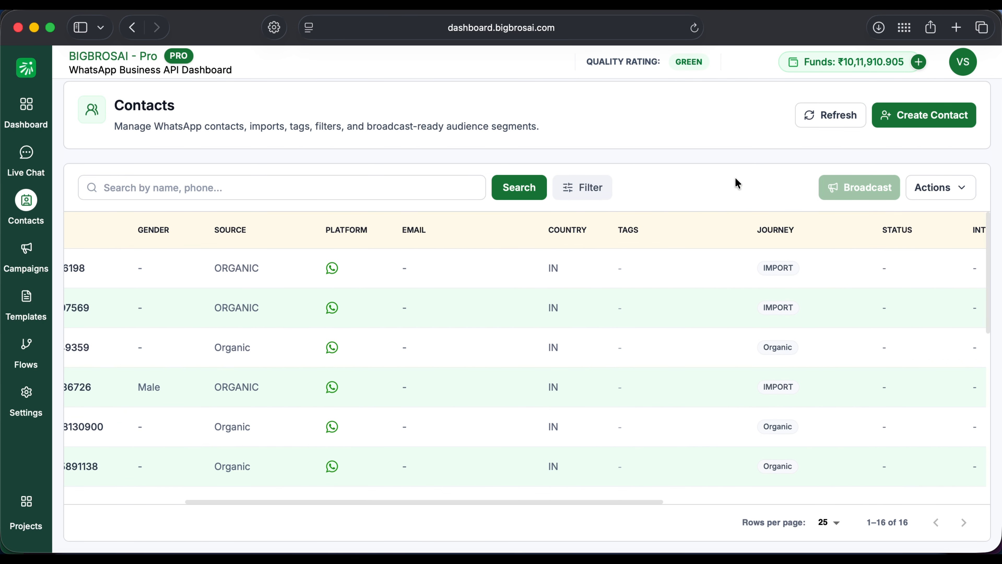
{"action": "scroll", "coordinate": [702, 325], "scroll_direction": "left", "scroll_amount": 6}
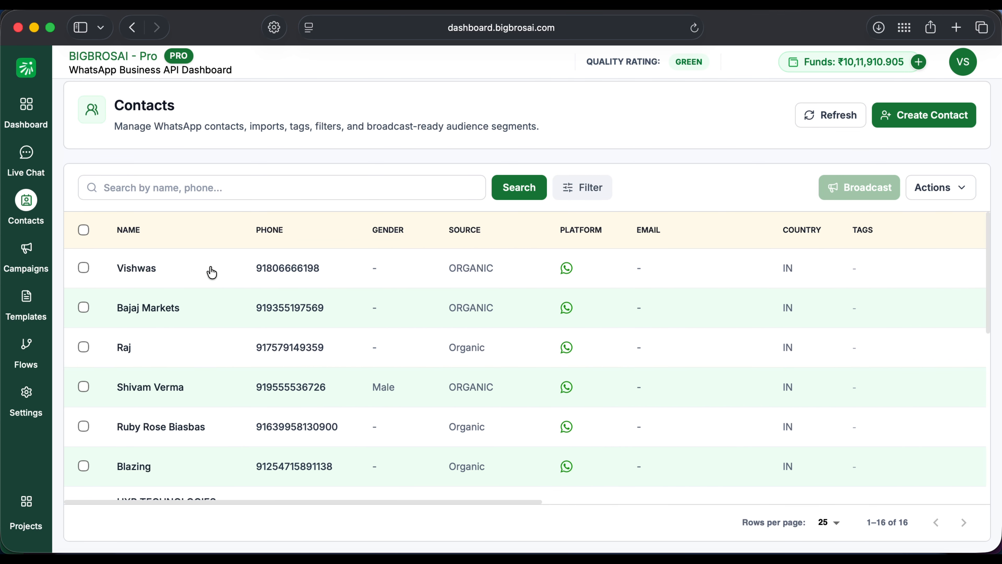
{"action": "scroll", "coordinate": [164, 427], "scroll_direction": "down", "scroll_amount": 3}
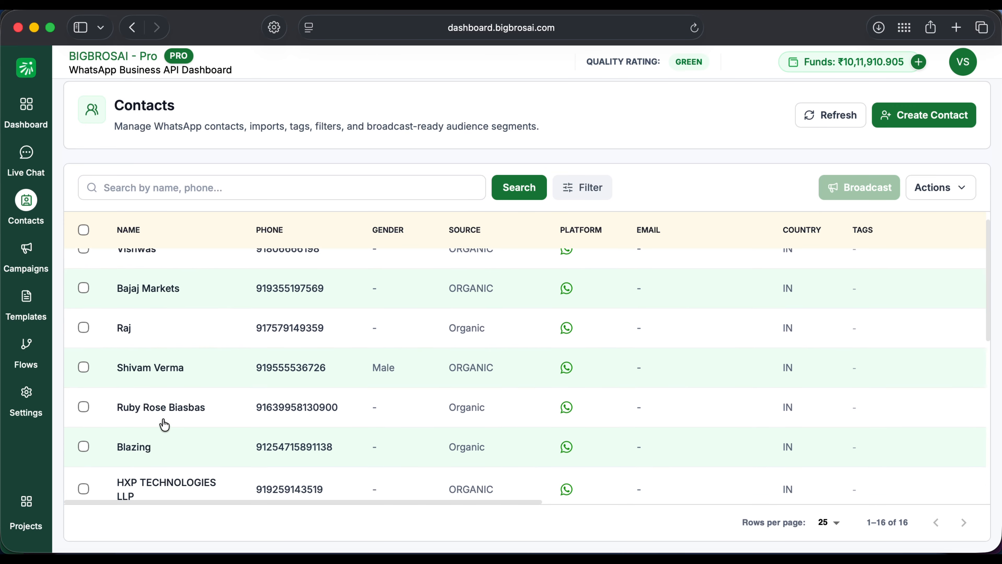
{"action": "left_click", "coordinate": [165, 426]}
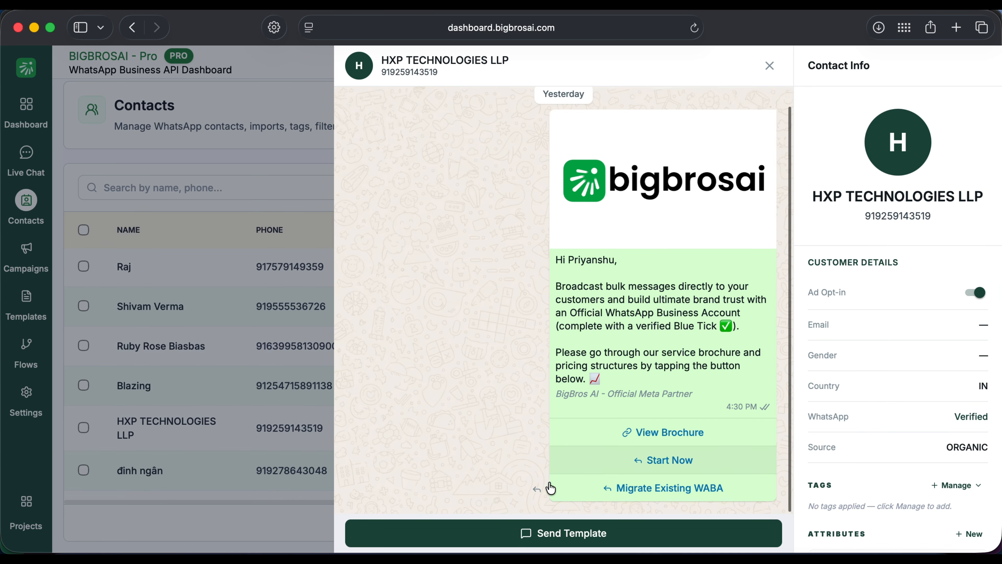
{"action": "left_click", "coordinate": [506, 534]}
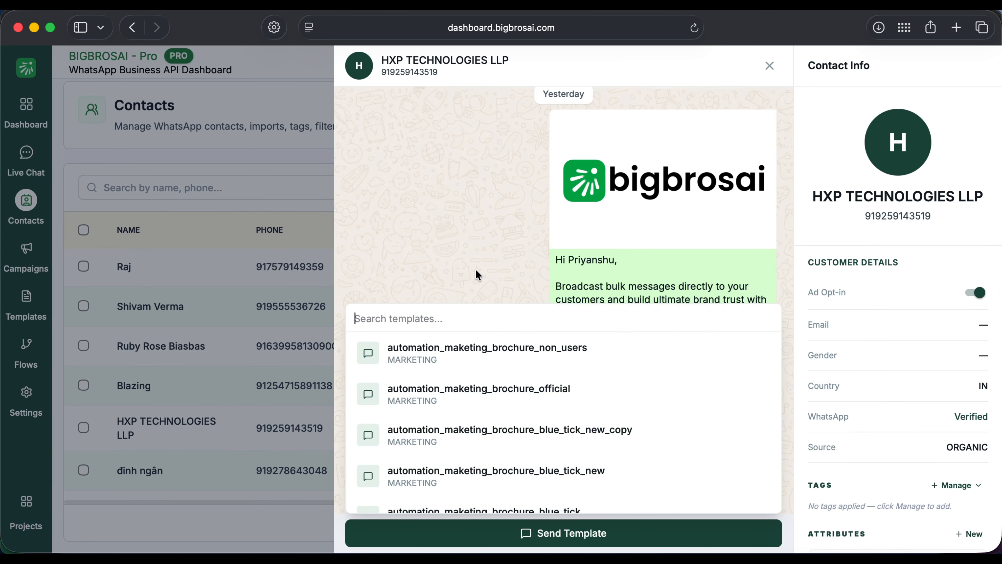
{"action": "left_click", "coordinate": [770, 66]}
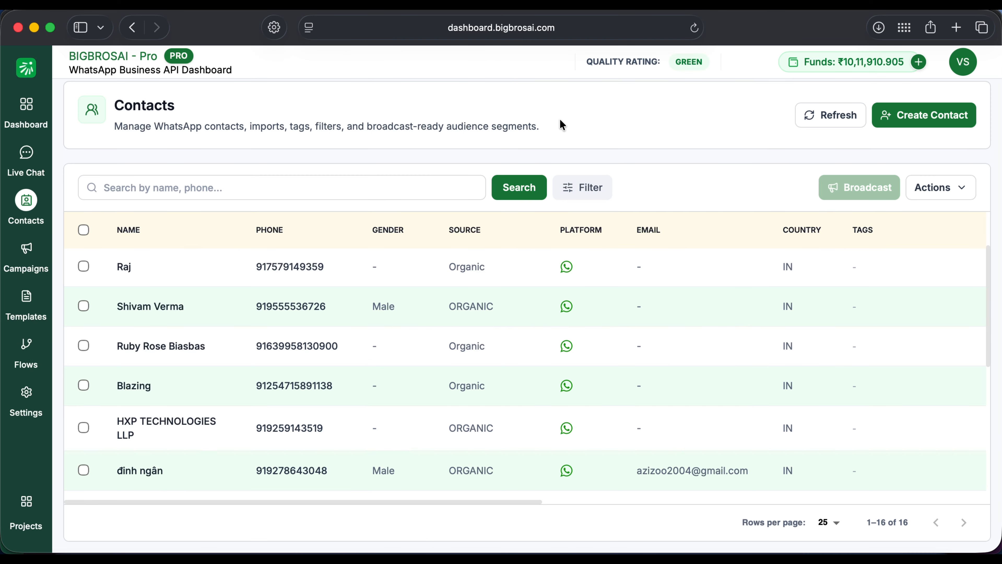
{"action": "scroll", "coordinate": [560, 282], "scroll_direction": "up", "scroll_amount": 3}
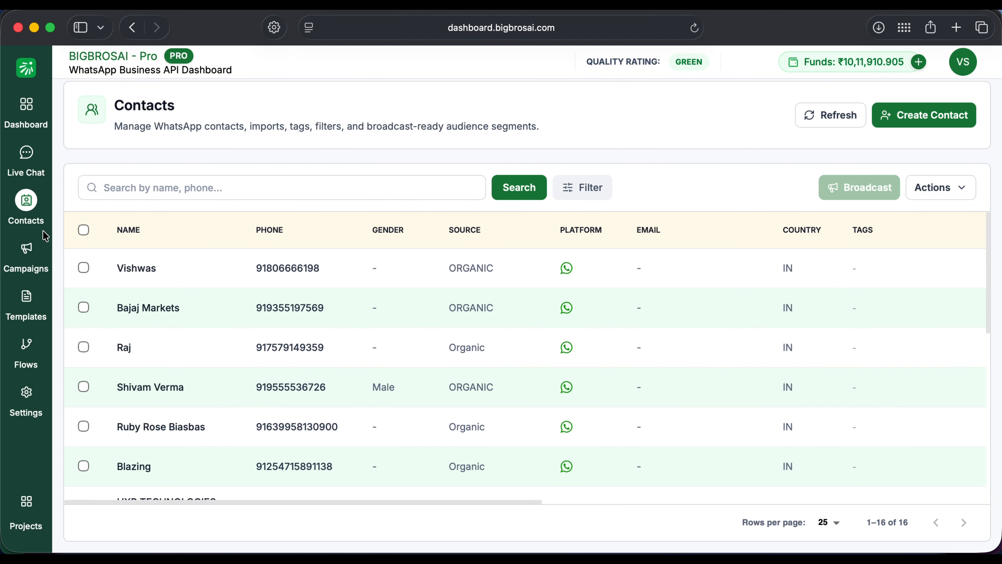
Step: Open the message templates and examine the Create Template form's fields from start to end, returning to the template list
{"action": "left_click", "coordinate": [26, 297]}
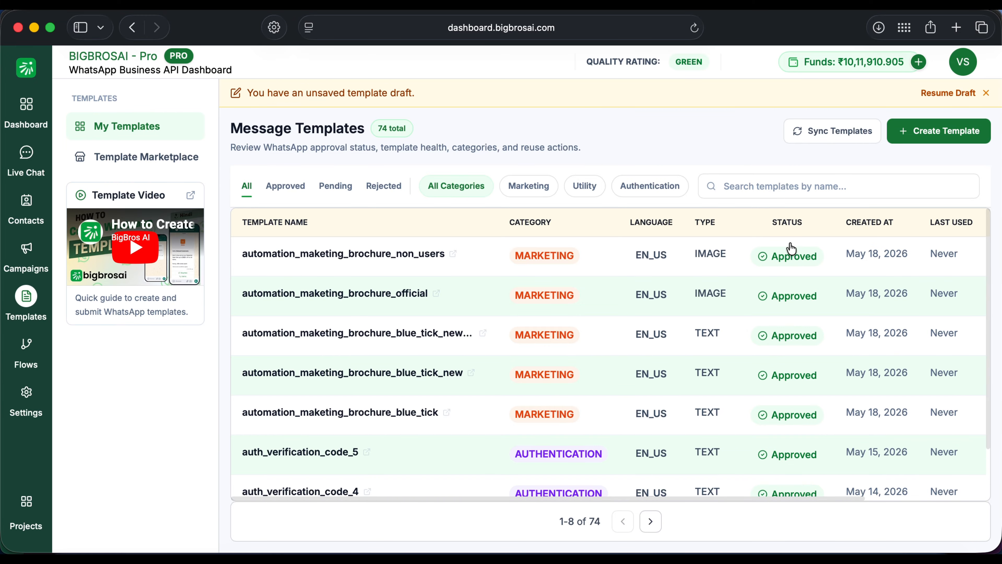
{"action": "left_click", "coordinate": [926, 131]}
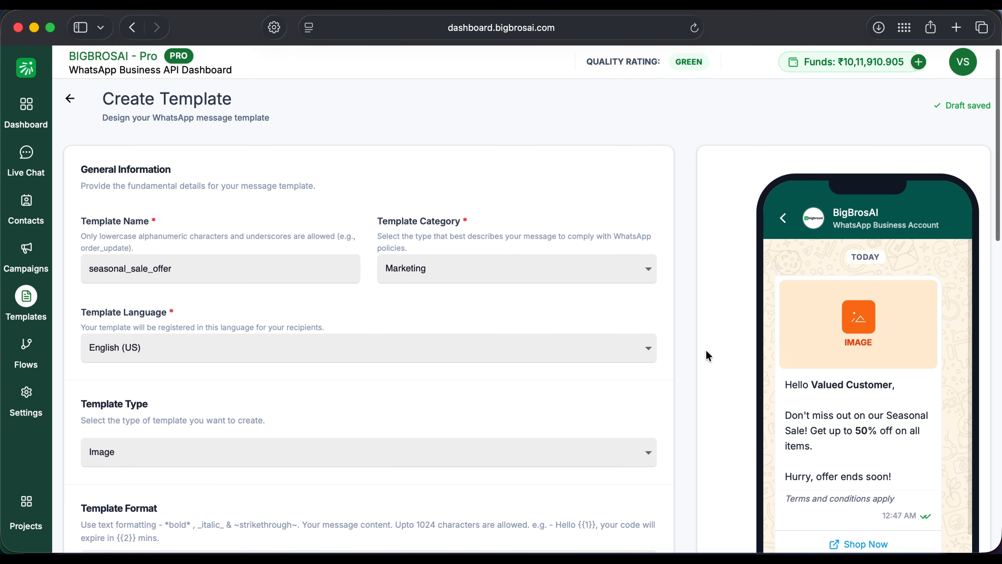
{"action": "scroll", "coordinate": [705, 349], "scroll_direction": "down", "scroll_amount": 10}
{"action": "scroll", "coordinate": [706, 349], "scroll_direction": "up", "scroll_amount": 10}
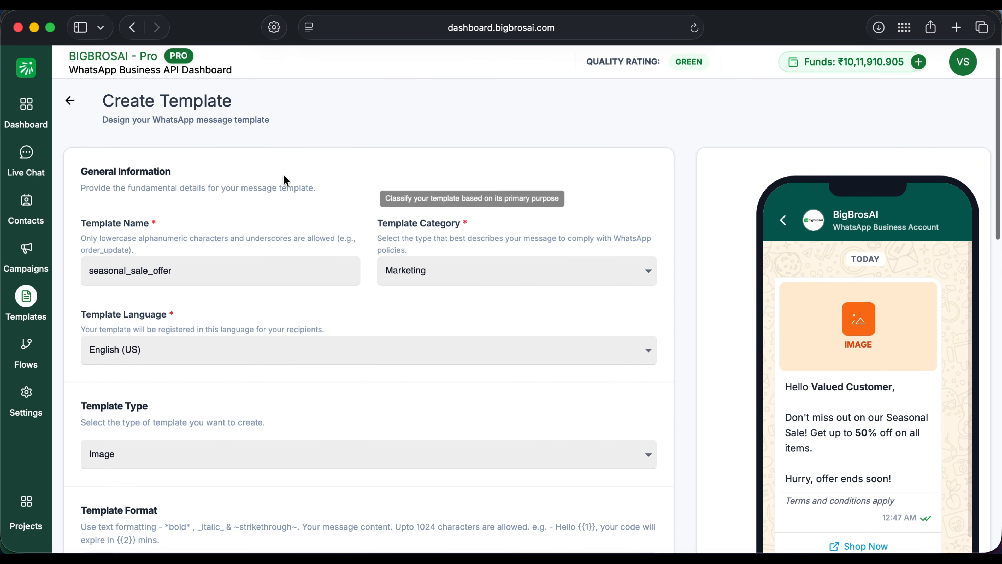
{"action": "left_click", "coordinate": [70, 100]}
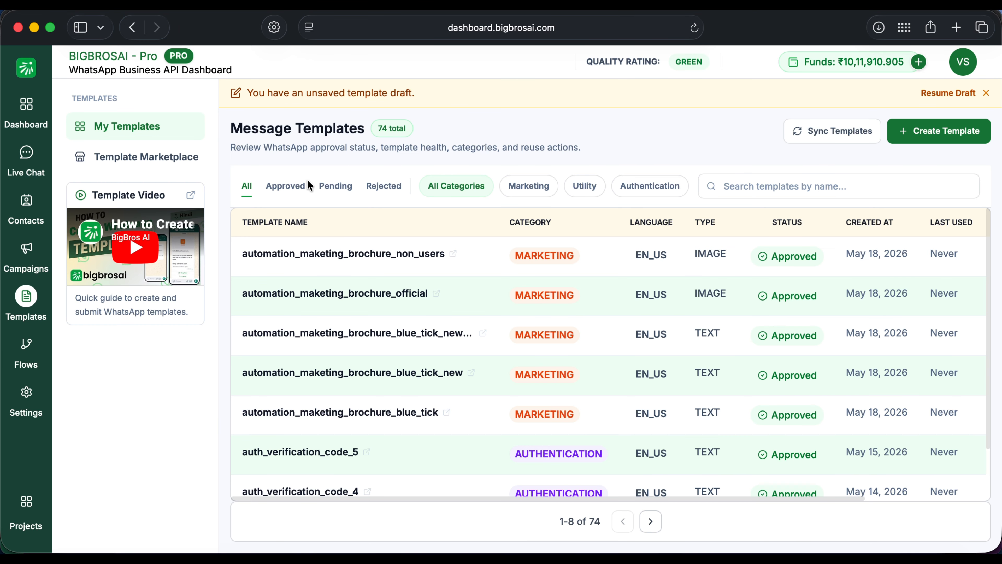
Step: Preview the Order Shipment Update template in the Template Marketplace and close the preview
{"action": "left_click", "coordinate": [176, 158]}
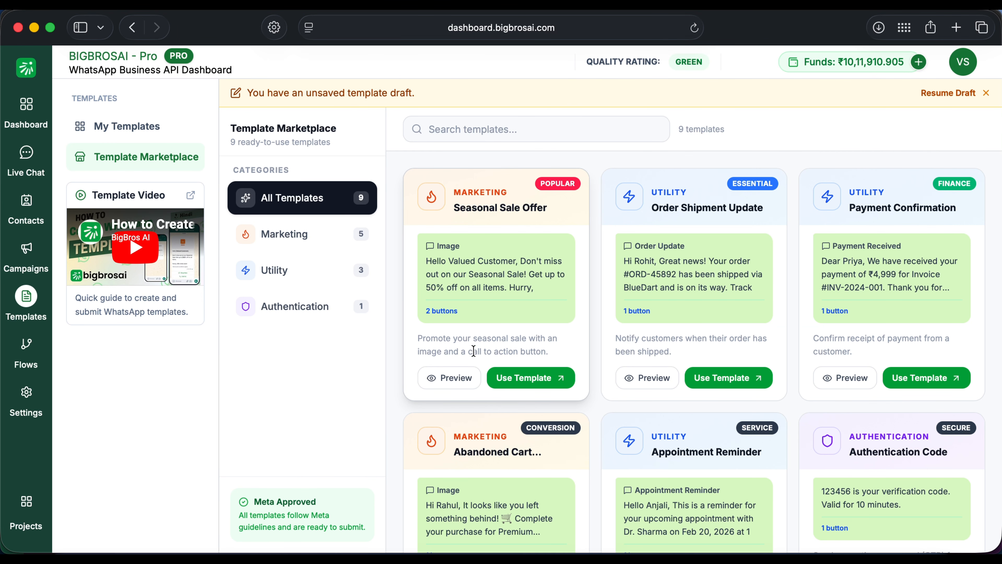
{"action": "left_click", "coordinate": [644, 377]}
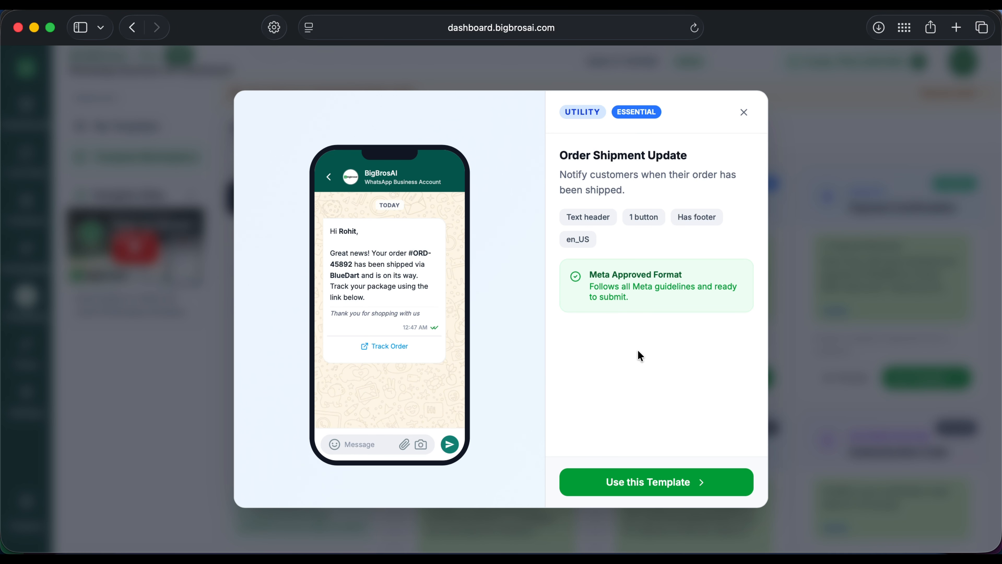
{"action": "left_click", "coordinate": [744, 115]}
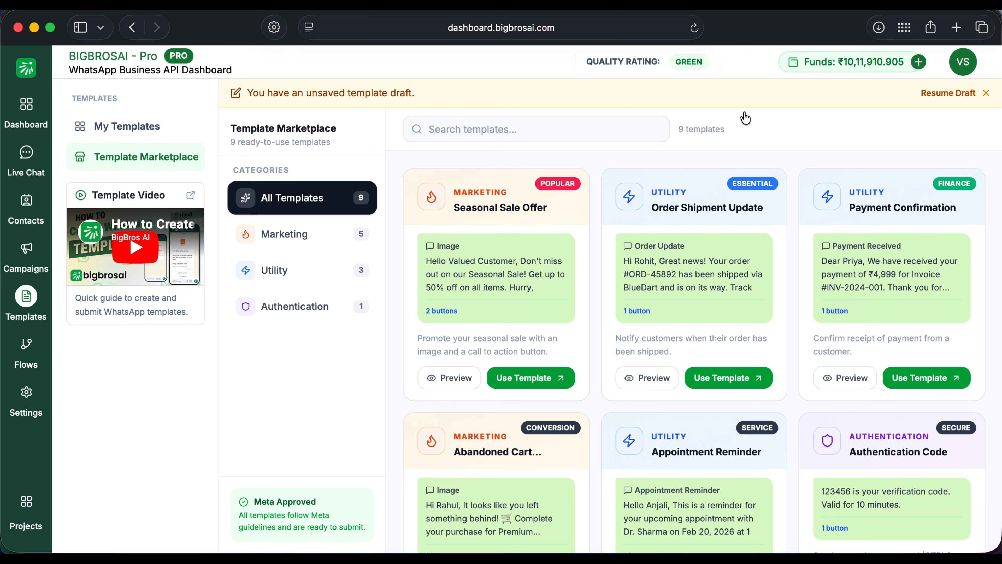
Step: Check the current chats and the history in Live Chat, and read the conversation whose latest message is "Sure sir"
{"action": "left_click", "coordinate": [26, 155]}
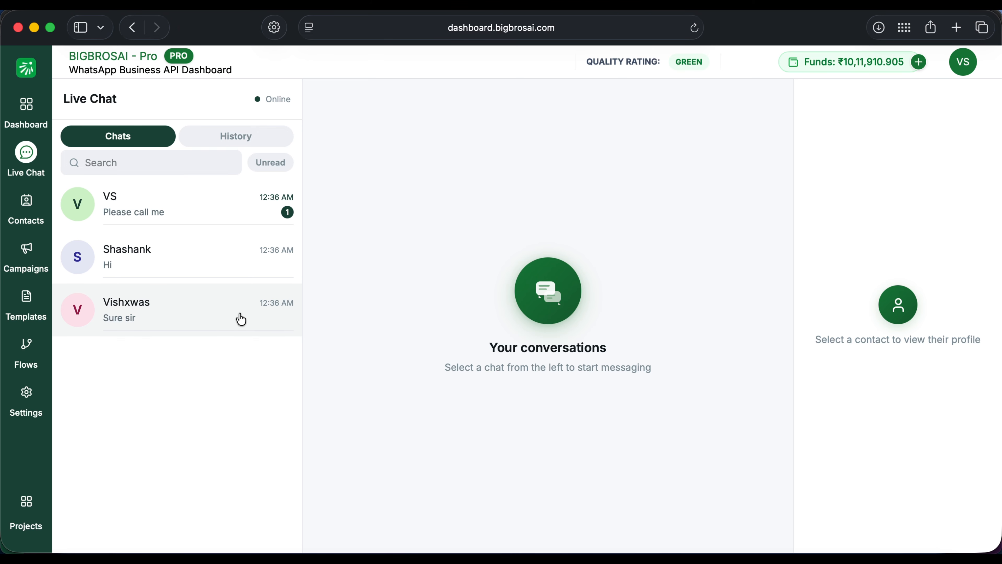
{"action": "left_click", "coordinate": [251, 143]}
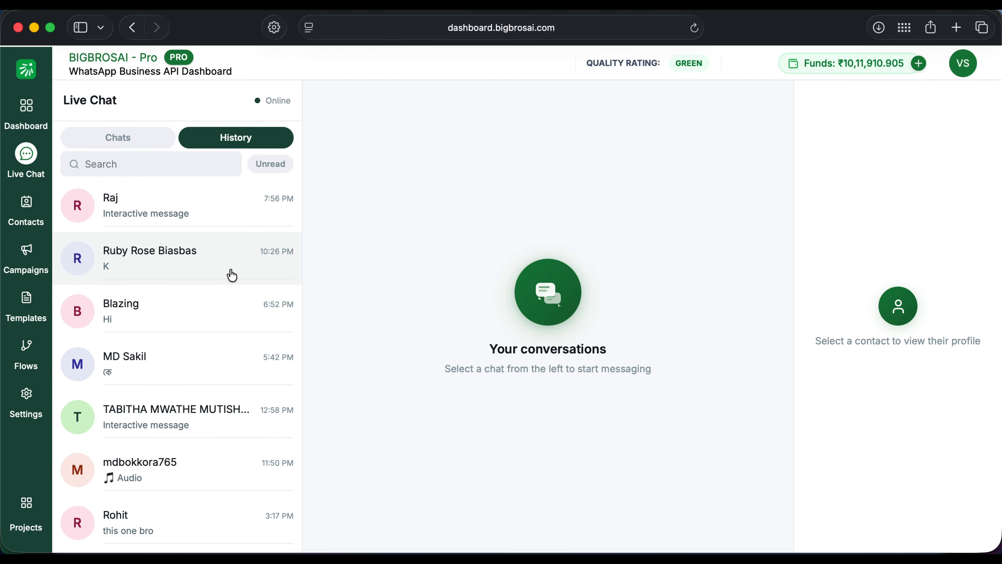
{"action": "left_click", "coordinate": [121, 139]}
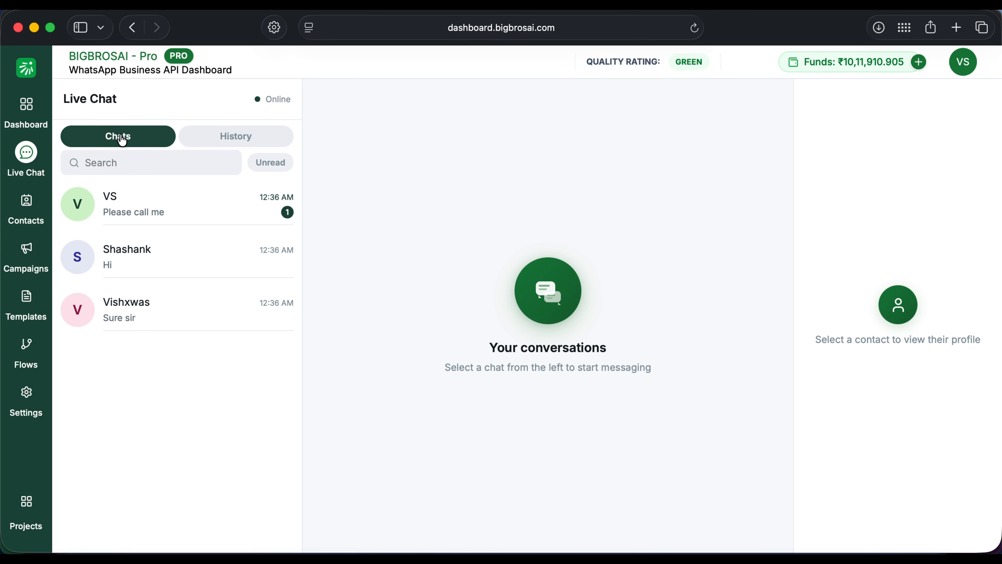
{"action": "left_click", "coordinate": [222, 313]}
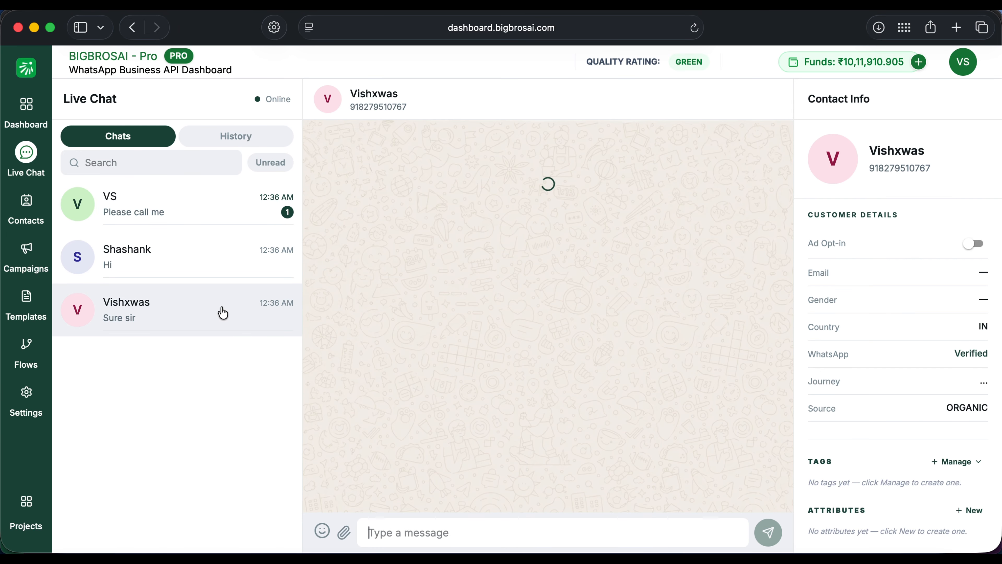
{"action": "scroll", "coordinate": [558, 342], "scroll_direction": "down", "scroll_amount": 1}
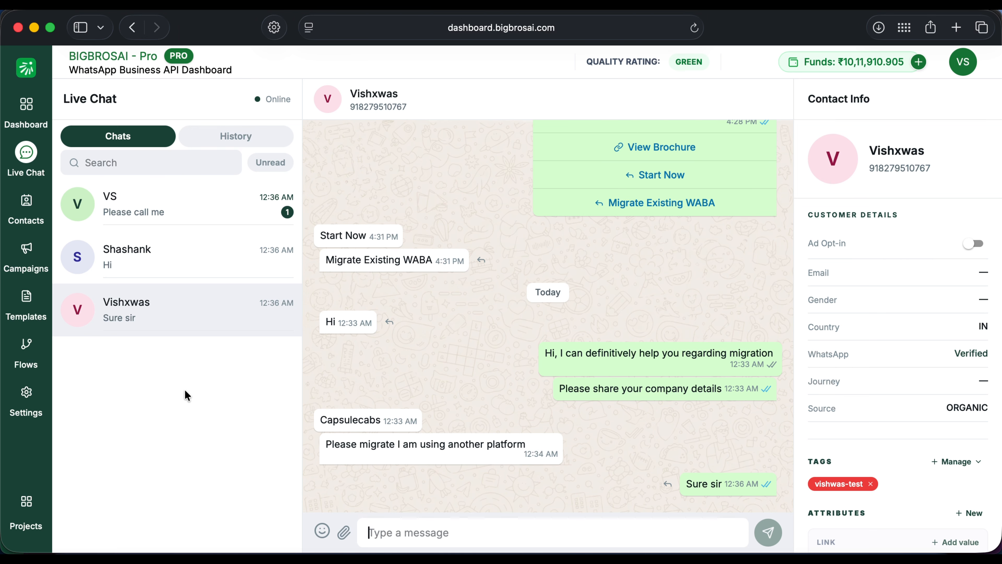
Step: Start a new Broadcast Campaign named camppiagn_22 and continue to the audience selection
{"action": "left_click", "coordinate": [27, 249]}
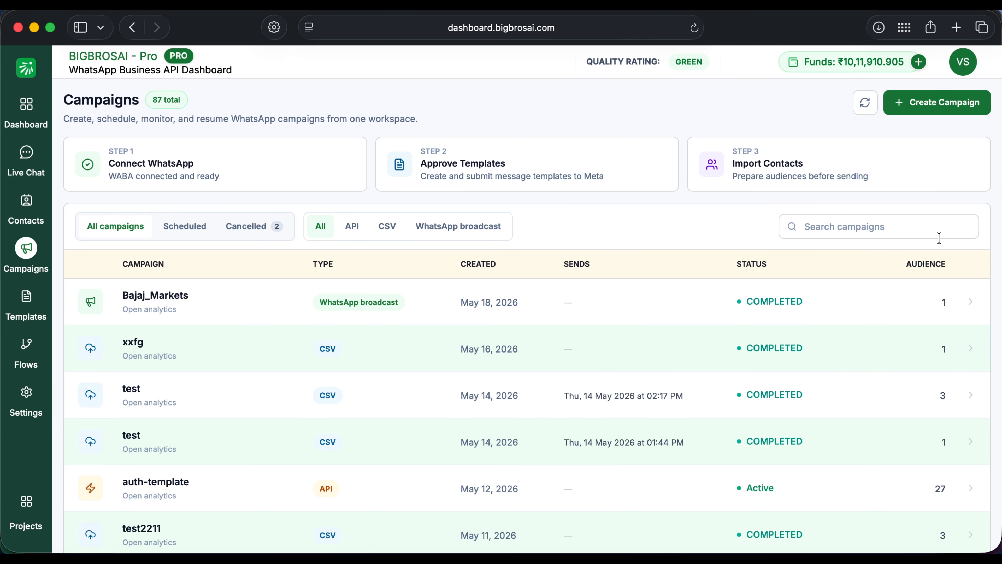
{"action": "left_click", "coordinate": [935, 111]}
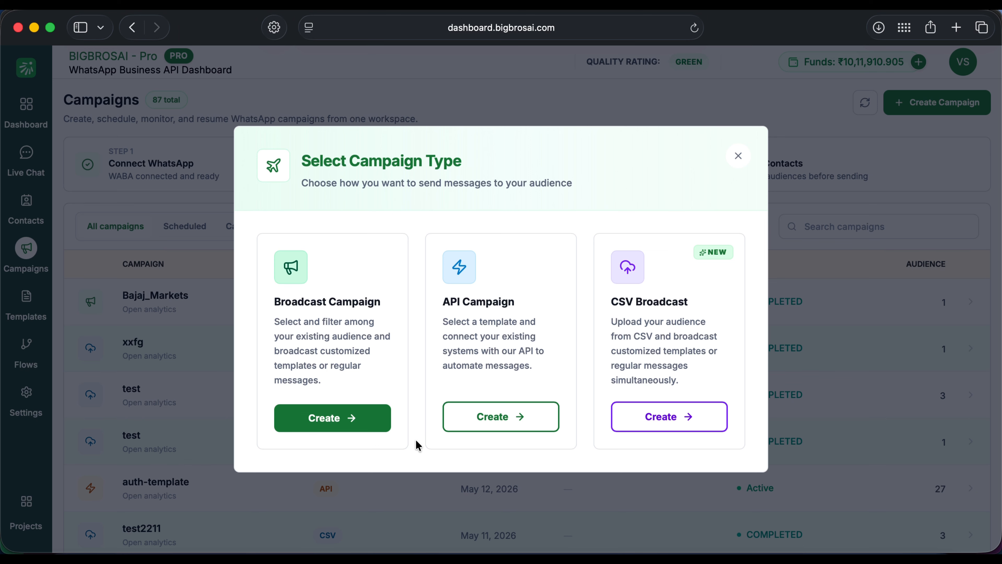
{"action": "left_click", "coordinate": [337, 418]}
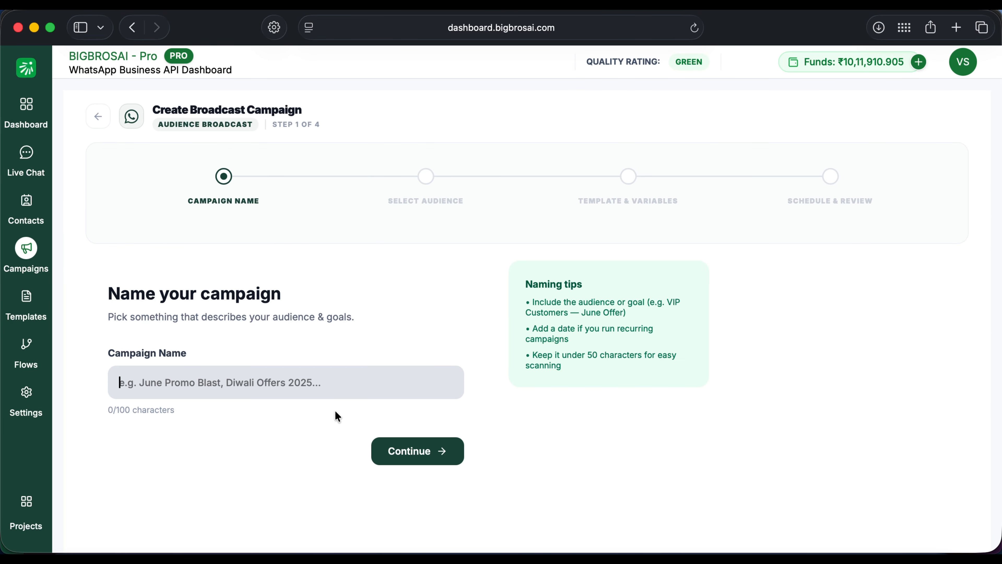
{"action": "type", "text": "camppia"}
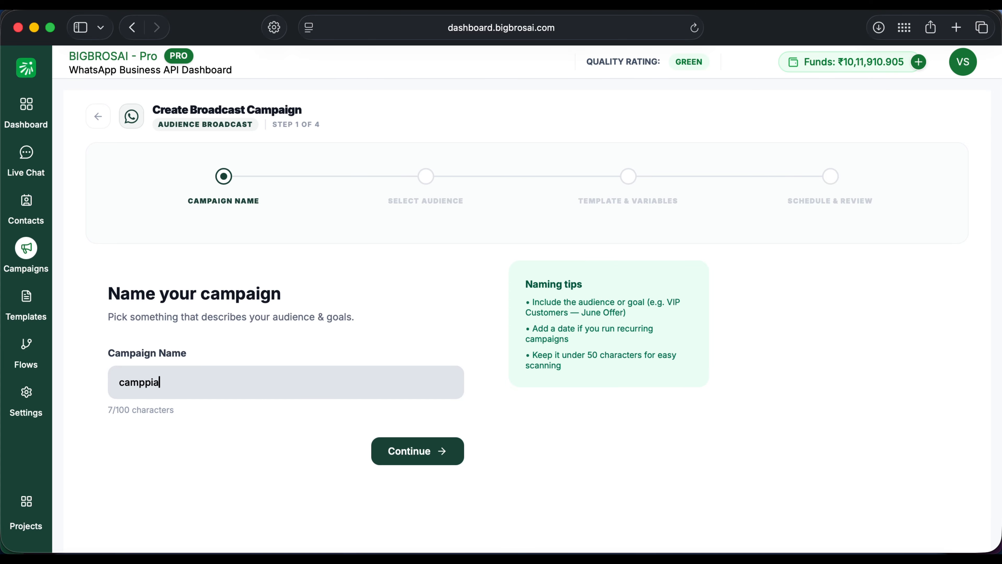
{"action": "type", "text": "gn_22"}
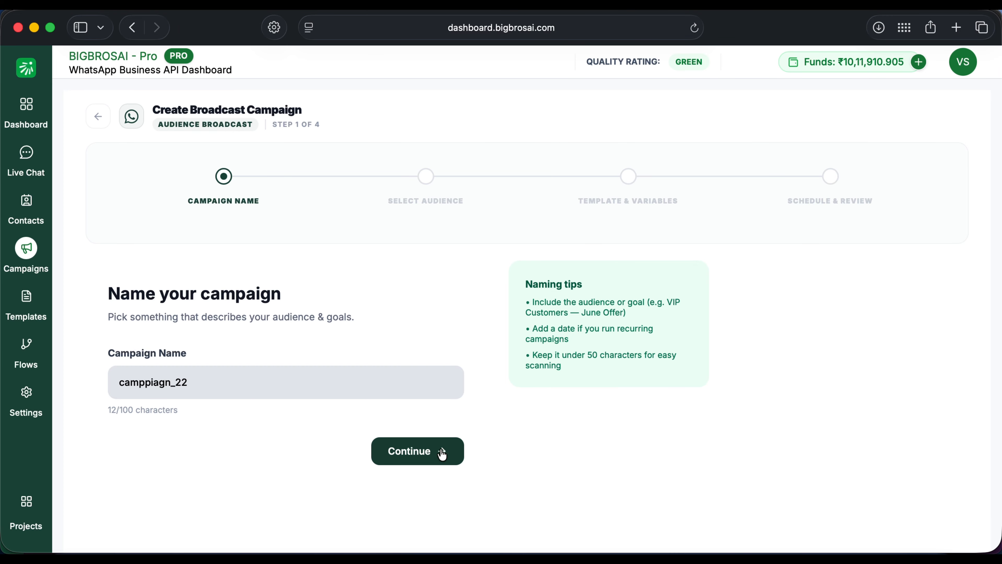
{"action": "left_click", "coordinate": [445, 454]}
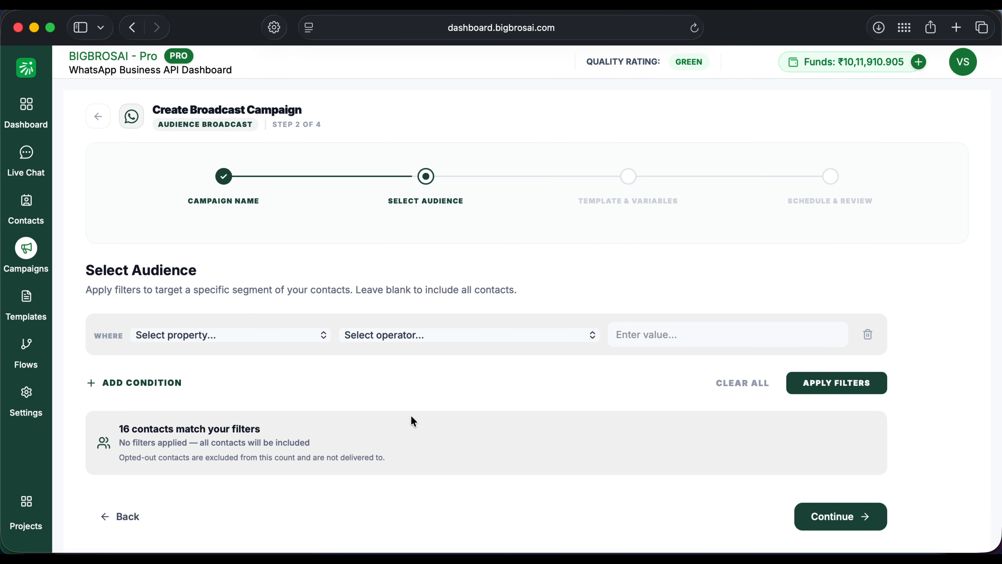
Step: Filter the campaign audience to contacts that have the tag vishwas-test, and continue to the template selection
{"action": "left_click", "coordinate": [309, 336]}
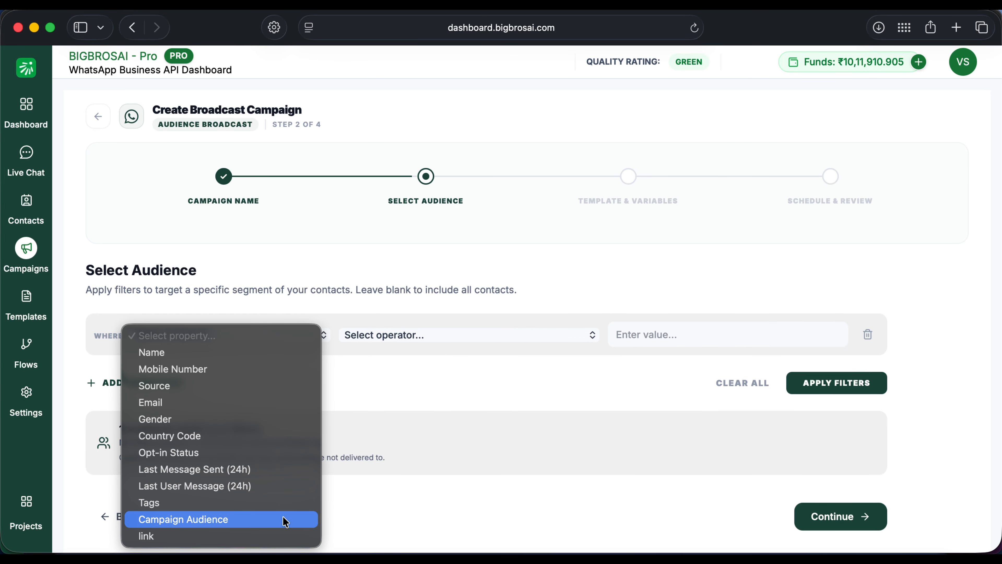
{"action": "left_click", "coordinate": [279, 505]}
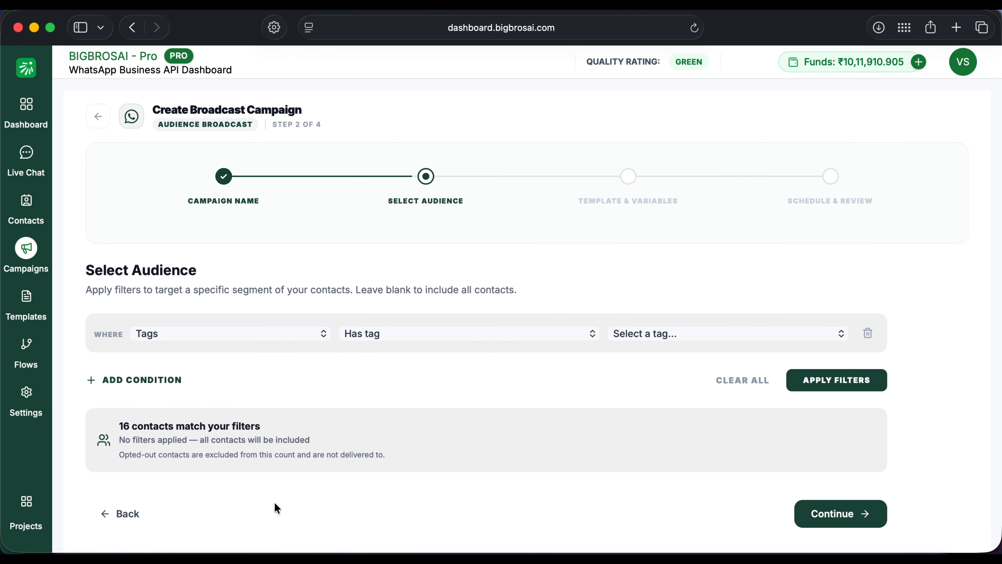
{"action": "left_click", "coordinate": [655, 335]}
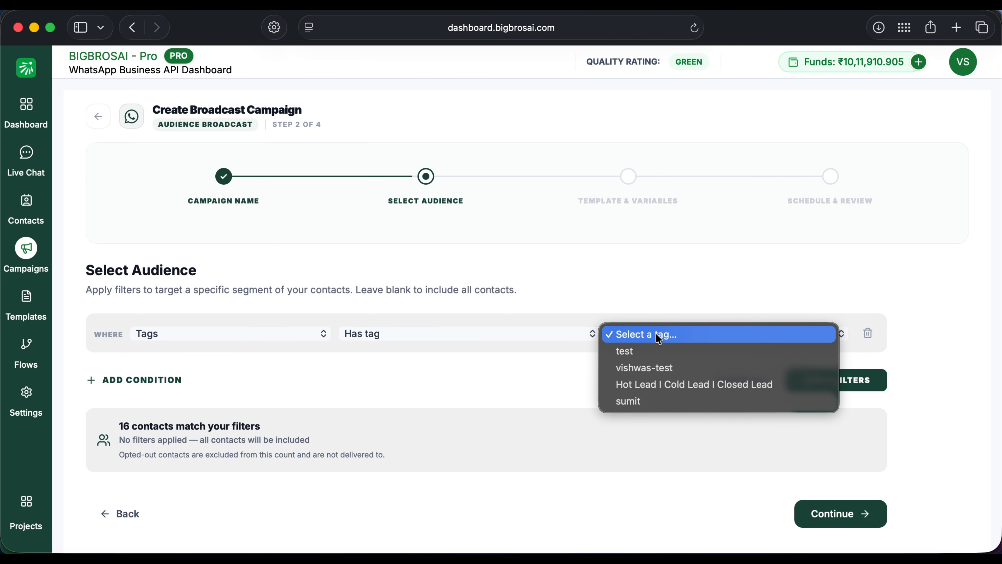
{"action": "left_click", "coordinate": [678, 367]}
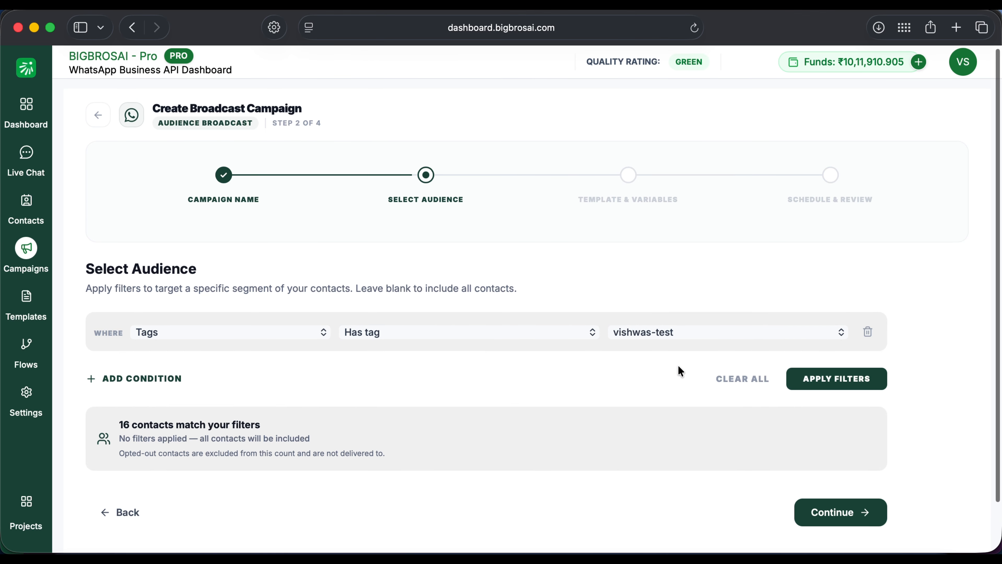
{"action": "left_click", "coordinate": [837, 378]}
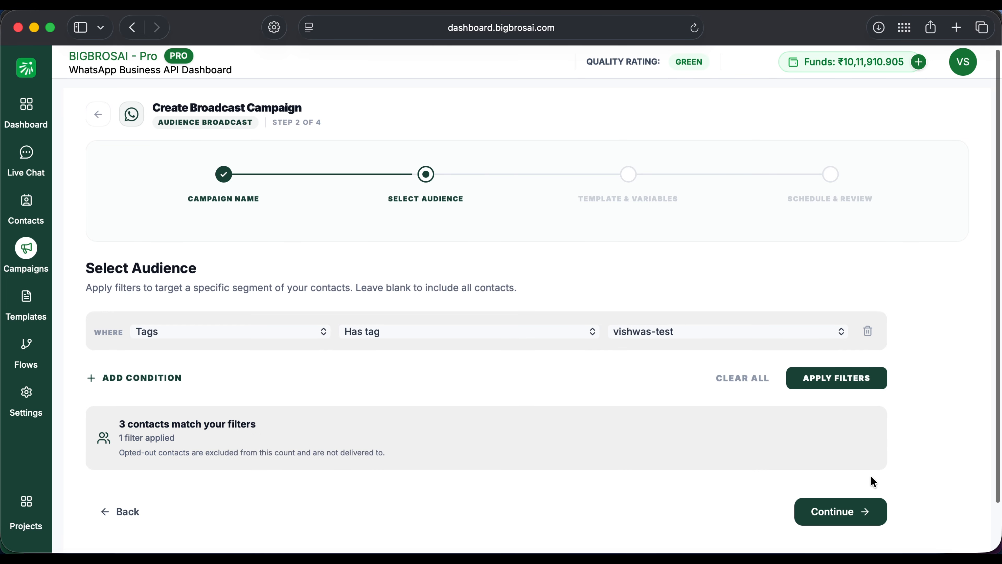
{"action": "left_click", "coordinate": [843, 510]}
Step: Select the automation_template_category_changed template for the campaign and bring its message parameters into view
{"action": "scroll", "coordinate": [612, 396], "scroll_direction": "down", "scroll_amount": 10}
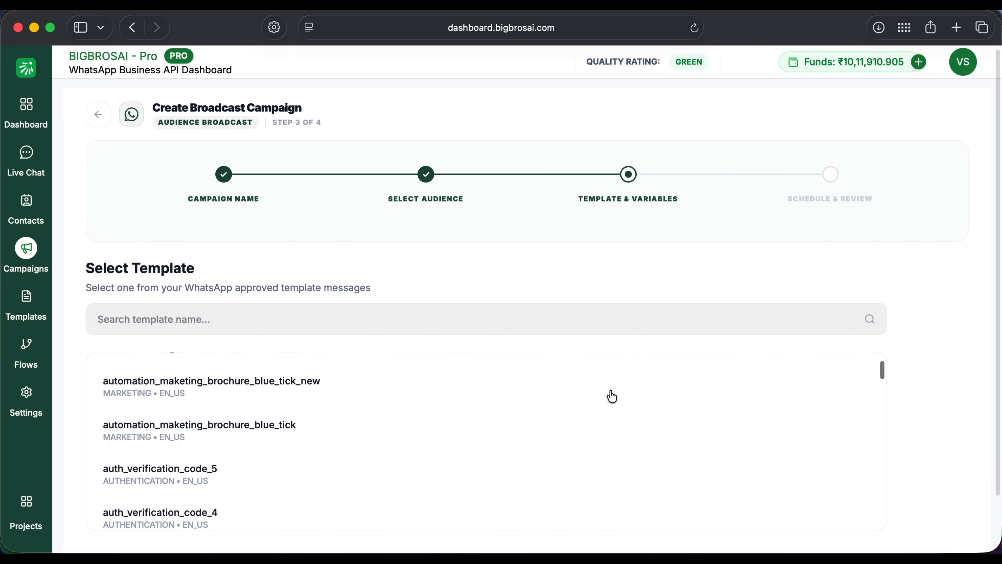
{"action": "scroll", "coordinate": [458, 463], "scroll_direction": "down", "scroll_amount": 1}
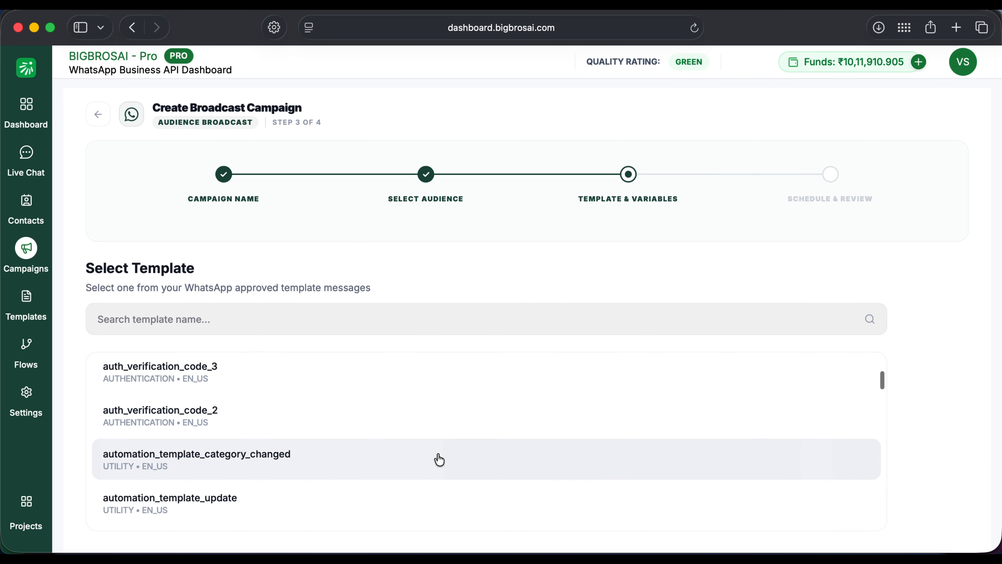
{"action": "left_click", "coordinate": [439, 459]}
{"action": "scroll", "coordinate": [503, 313], "scroll_direction": "down", "scroll_amount": 3}
{"action": "scroll", "coordinate": [572, 282], "scroll_direction": "down", "scroll_amount": 4}
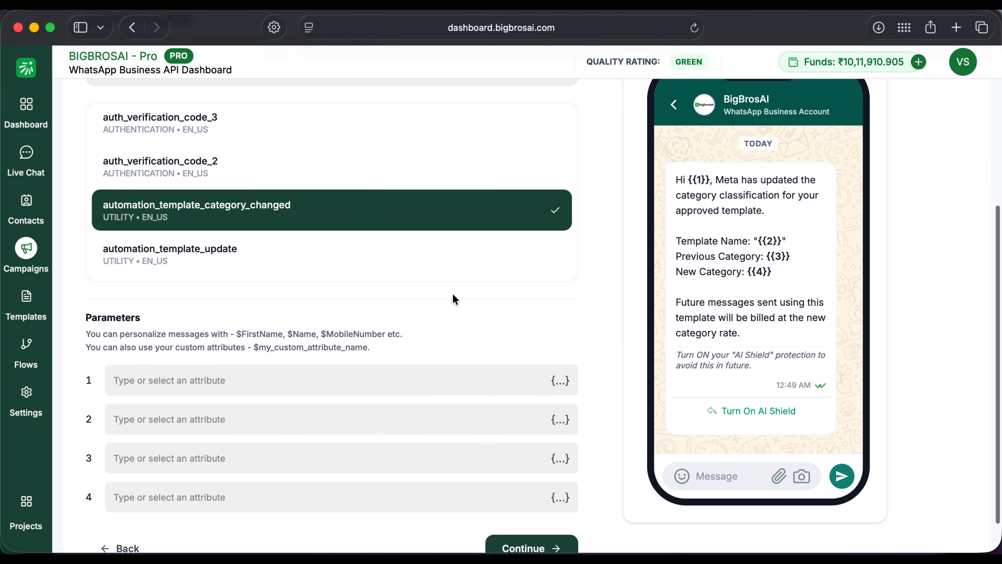
{"action": "scroll", "coordinate": [257, 348], "scroll_direction": "down", "scroll_amount": 1}
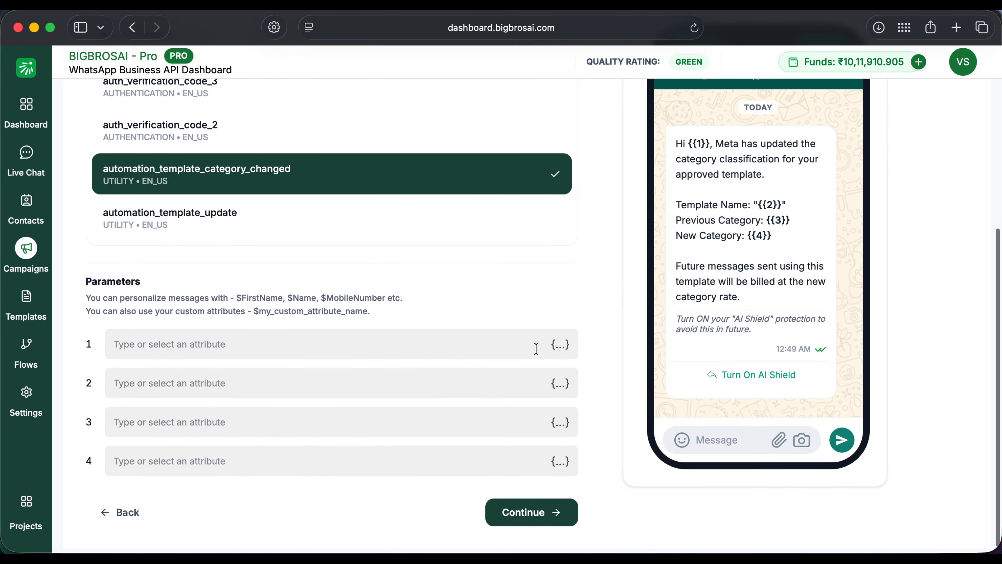
Step: Map the template's first parameter to the Name contact attribute with the fallback value User
{"action": "left_click", "coordinate": [565, 347]}
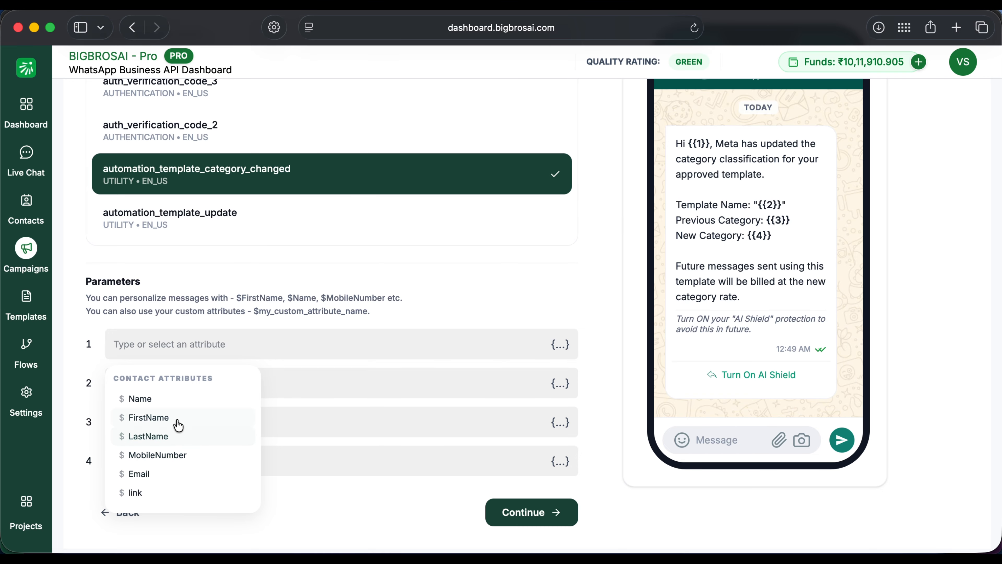
{"action": "left_click", "coordinate": [178, 405]}
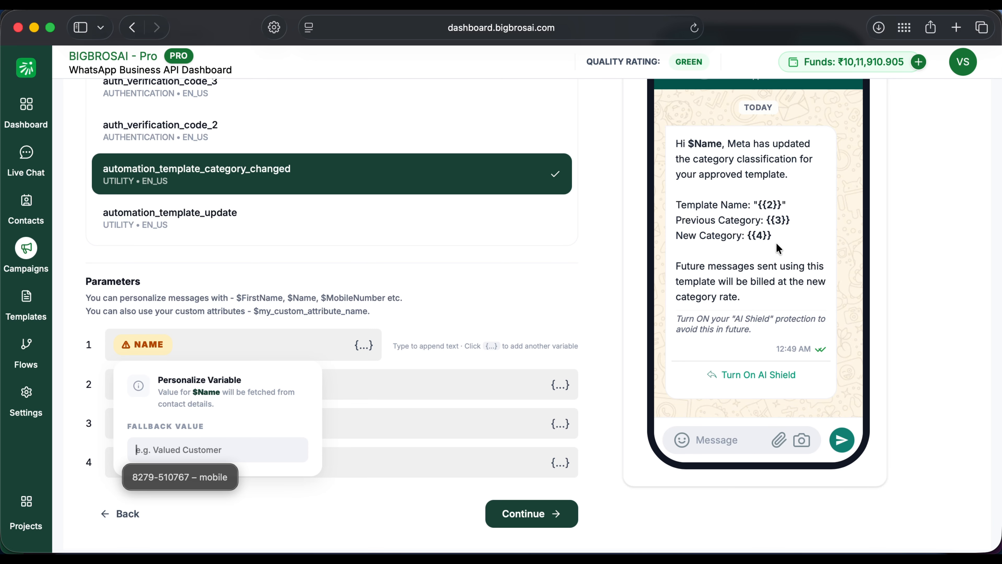
{"action": "scroll", "coordinate": [778, 248], "scroll_direction": "up", "scroll_amount": 2}
{"action": "scroll", "coordinate": [774, 247], "scroll_direction": "down", "scroll_amount": 2}
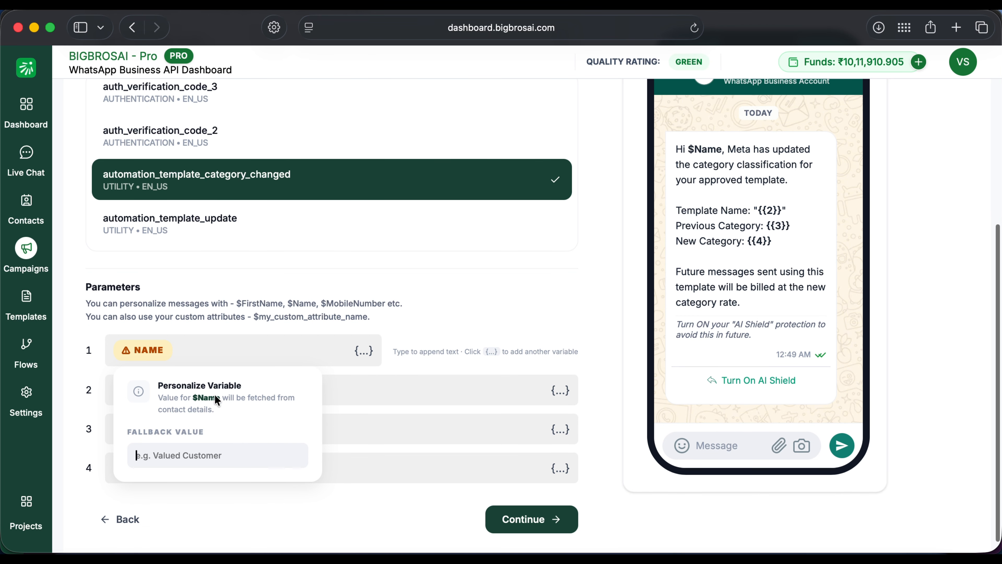
{"action": "left_click", "coordinate": [177, 458]}
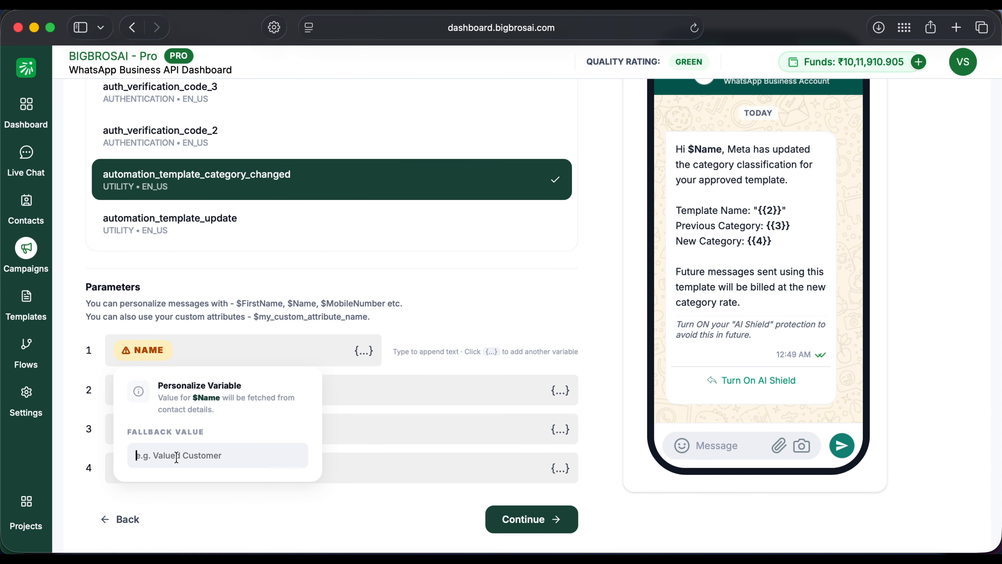
{"action": "type", "text": "User"}
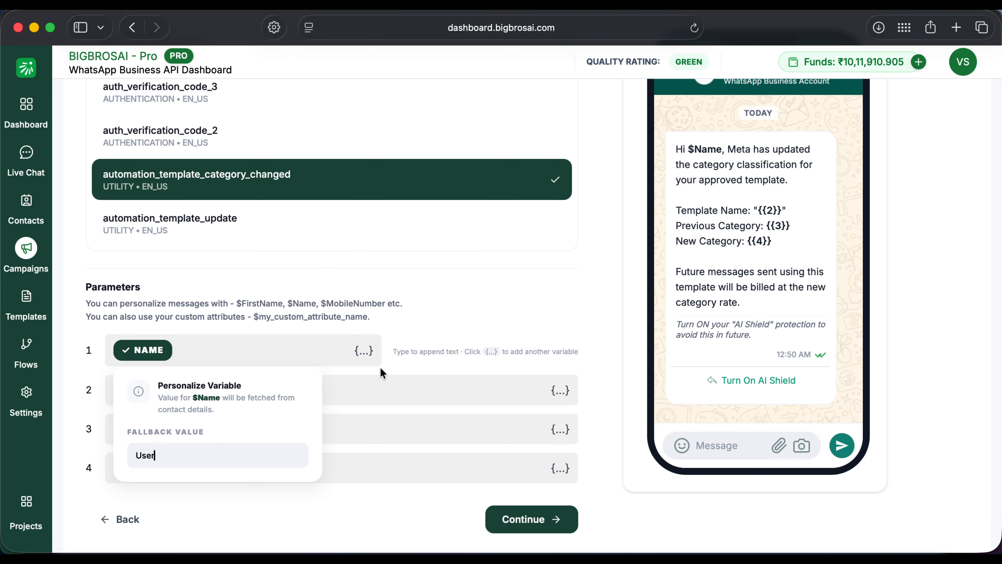
{"action": "left_click", "coordinate": [464, 345]}
Step: Set parameters 2, 3 and 4 to Meta-1, pending and approved, and continue to the schedule and review stage
{"action": "left_click", "coordinate": [314, 383]}
{"action": "type", "text": "Meta-1"}
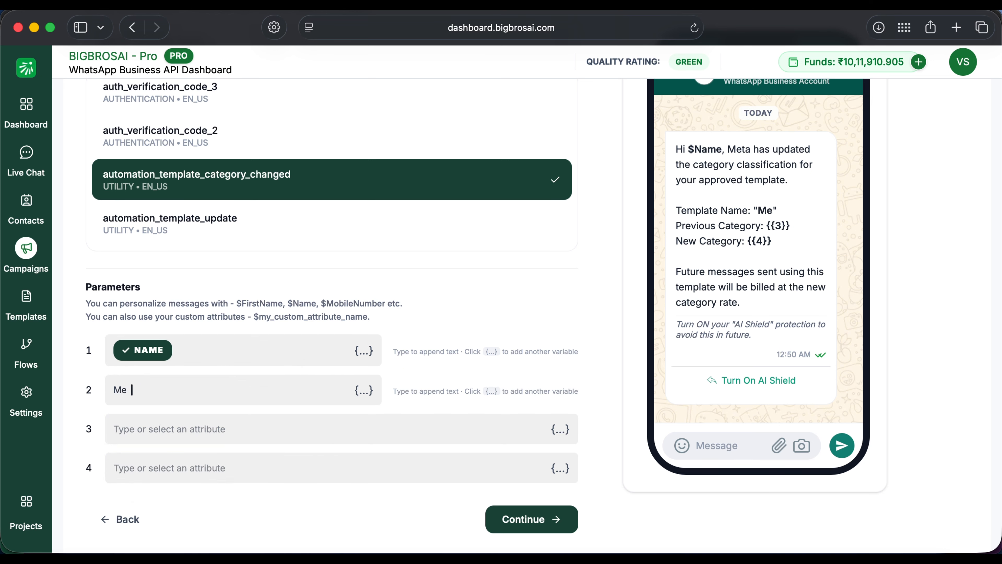
{"action": "left_click", "coordinate": [324, 430]}
{"action": "type", "text": "pending"}
{"action": "key", "text": "Tab"}
{"action": "type", "text": "approved"}
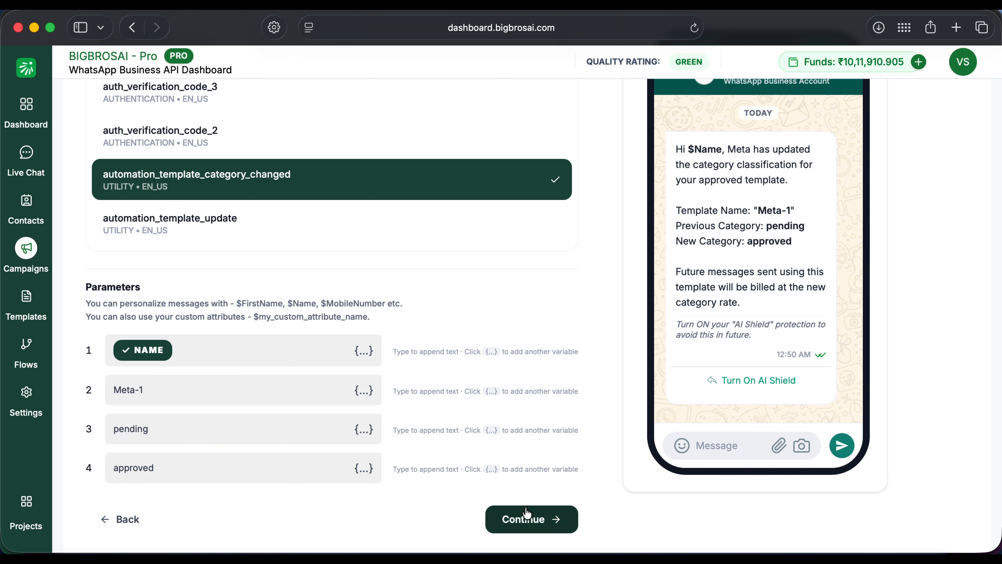
{"action": "left_click", "coordinate": [529, 519]}
Step: Review the campaign summary, cost estimate and schedule options, opening the date picker and closing it without choosing a date
{"action": "scroll", "coordinate": [481, 401], "scroll_direction": "up", "scroll_amount": 3}
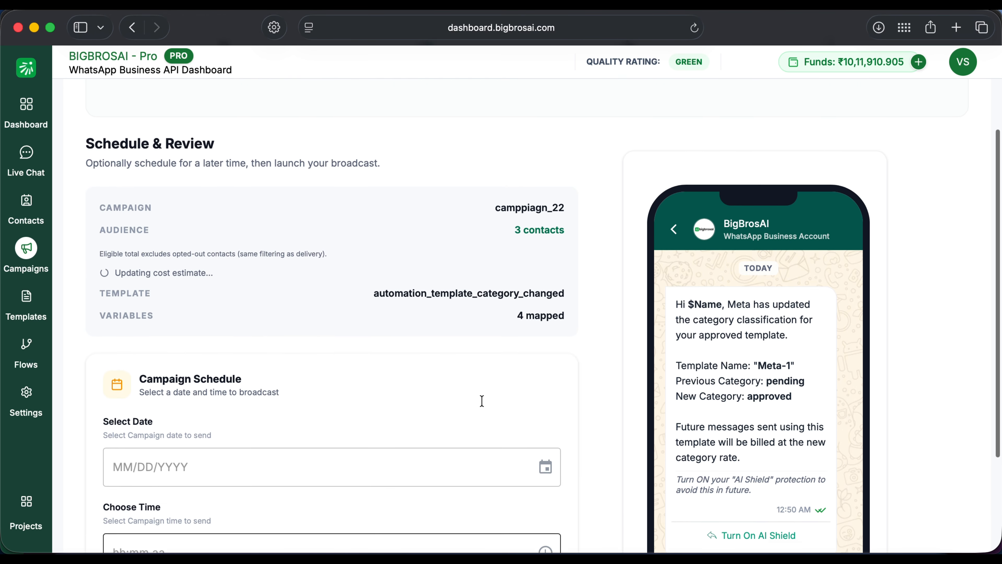
{"action": "scroll", "coordinate": [481, 400], "scroll_direction": "down", "scroll_amount": 3}
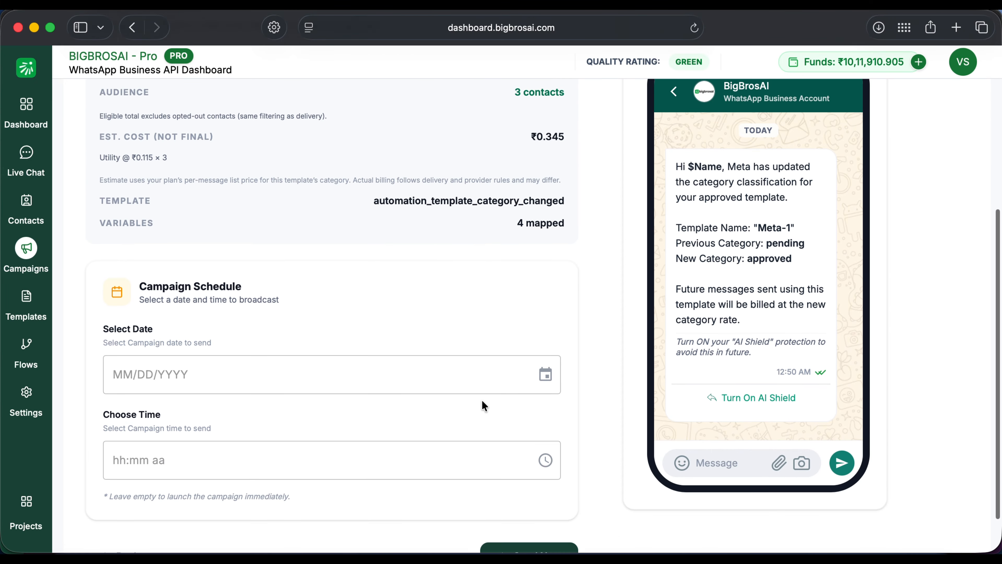
{"action": "scroll", "coordinate": [588, 366], "scroll_direction": "up", "scroll_amount": 3}
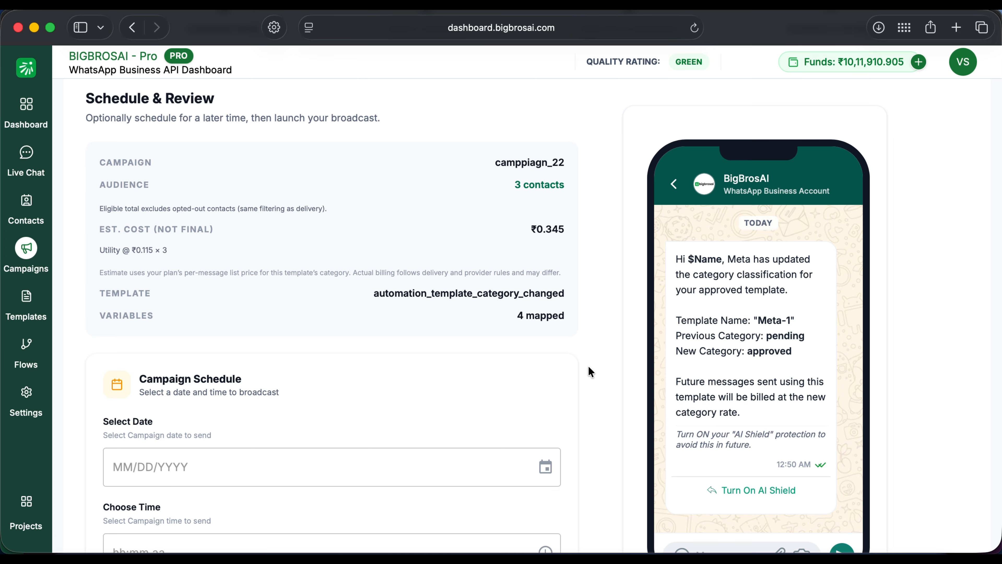
{"action": "scroll", "coordinate": [588, 365], "scroll_direction": "down", "scroll_amount": 5}
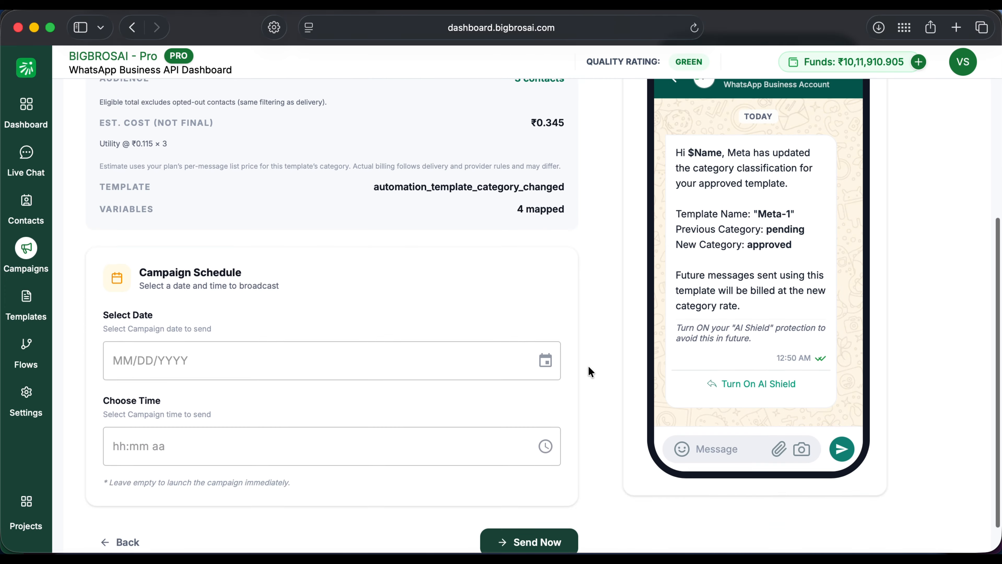
{"action": "left_click", "coordinate": [547, 326]}
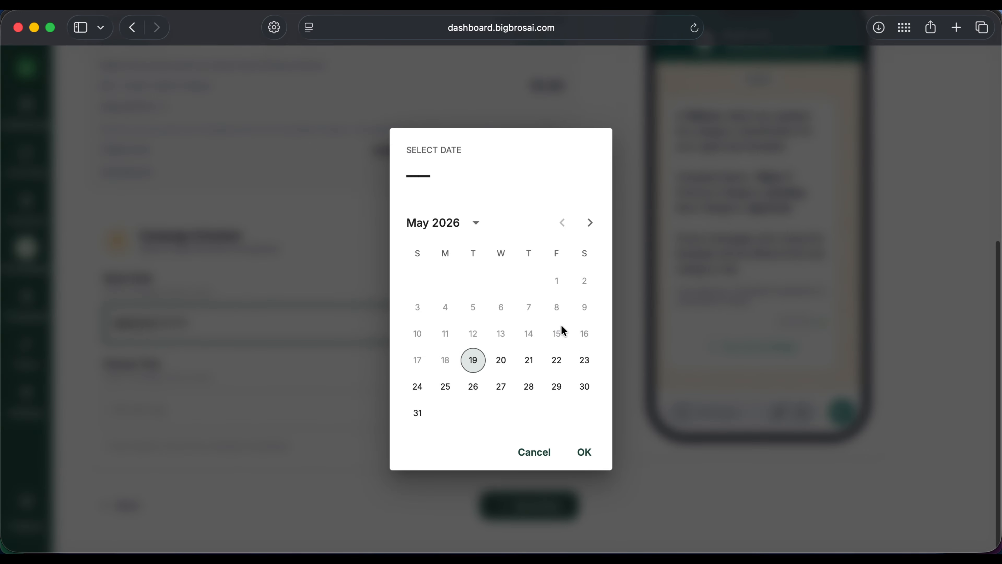
{"action": "left_click", "coordinate": [549, 455]}
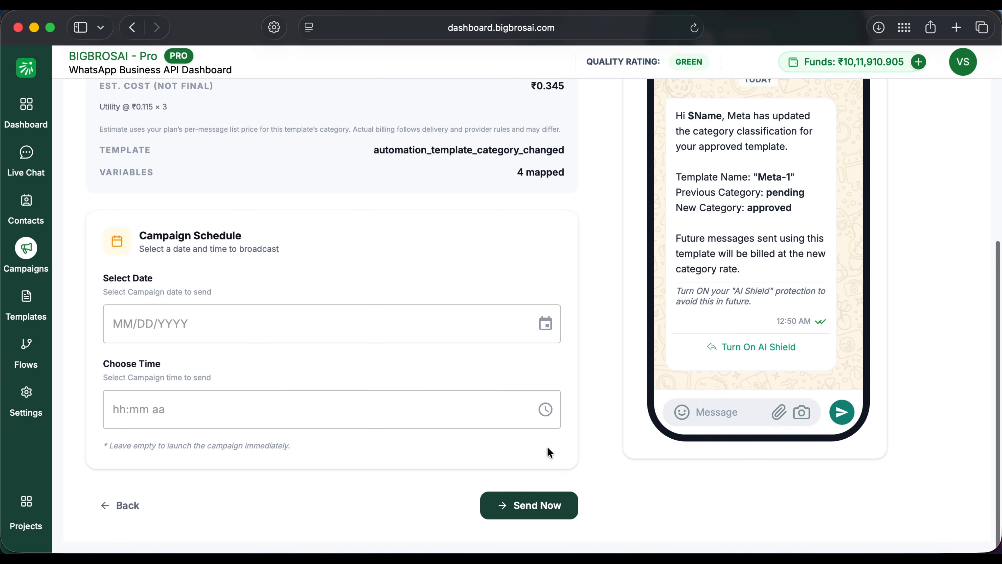
{"action": "left_click", "coordinate": [552, 509]}
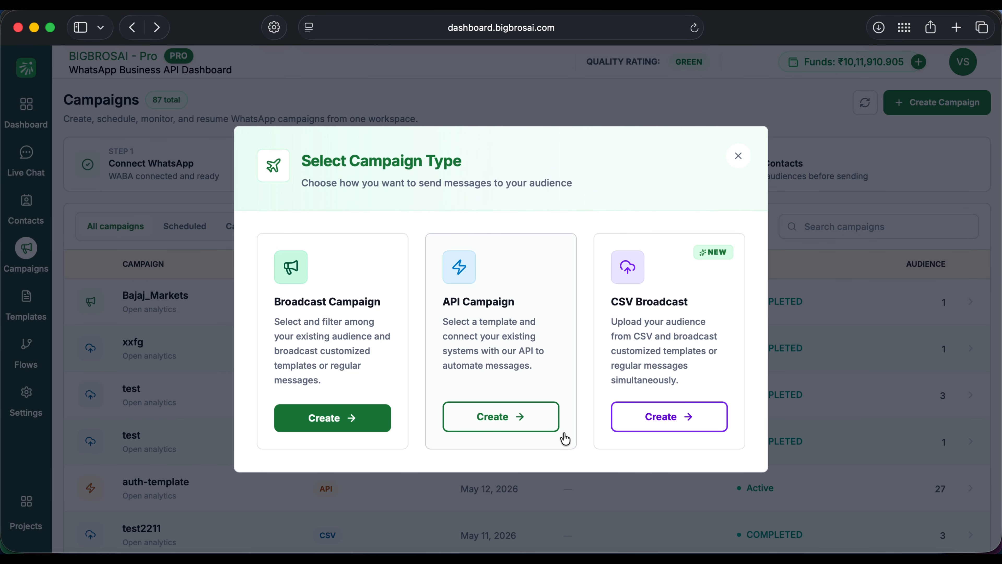
Step: Start a new API Campaign named API Campaign 2
{"action": "left_click", "coordinate": [499, 420]}
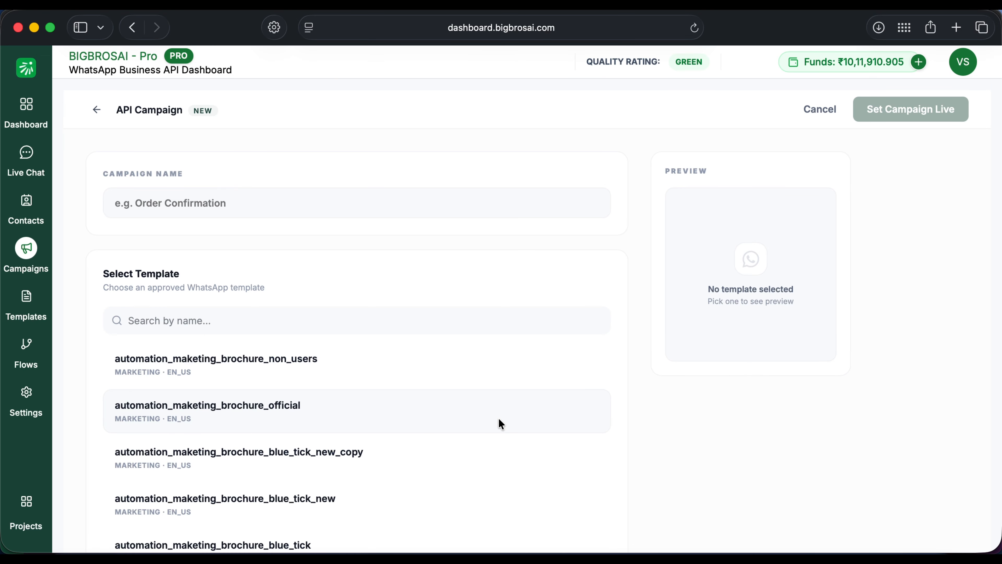
{"action": "left_click", "coordinate": [313, 199]}
{"action": "type", "text": "API Campaign 2"}
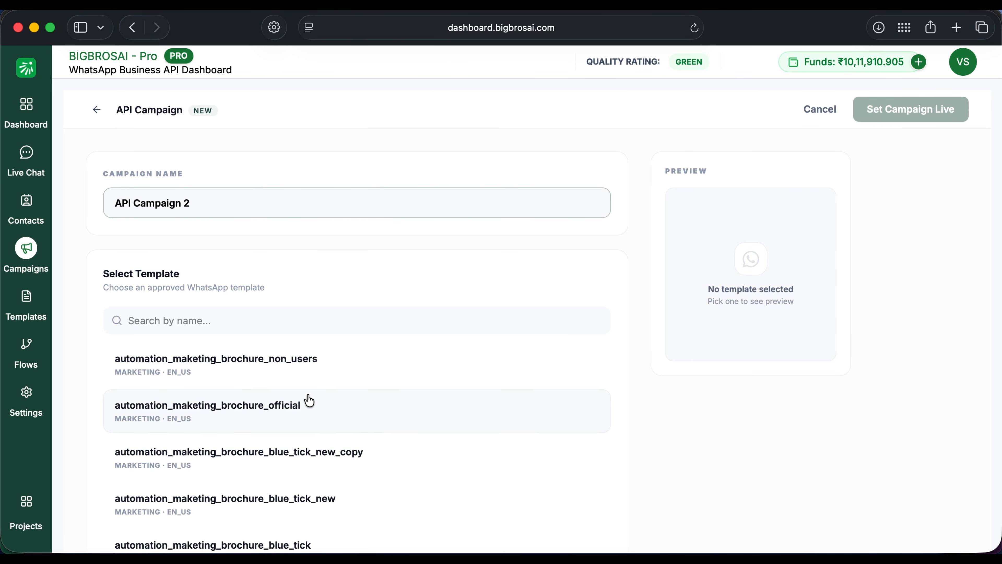
Step: Select the auth_verification_code_5 template for the API campaign and set the campaign live
{"action": "scroll", "coordinate": [309, 399], "scroll_direction": "down", "scroll_amount": 1}
{"action": "scroll", "coordinate": [324, 510], "scroll_direction": "down", "scroll_amount": 3}
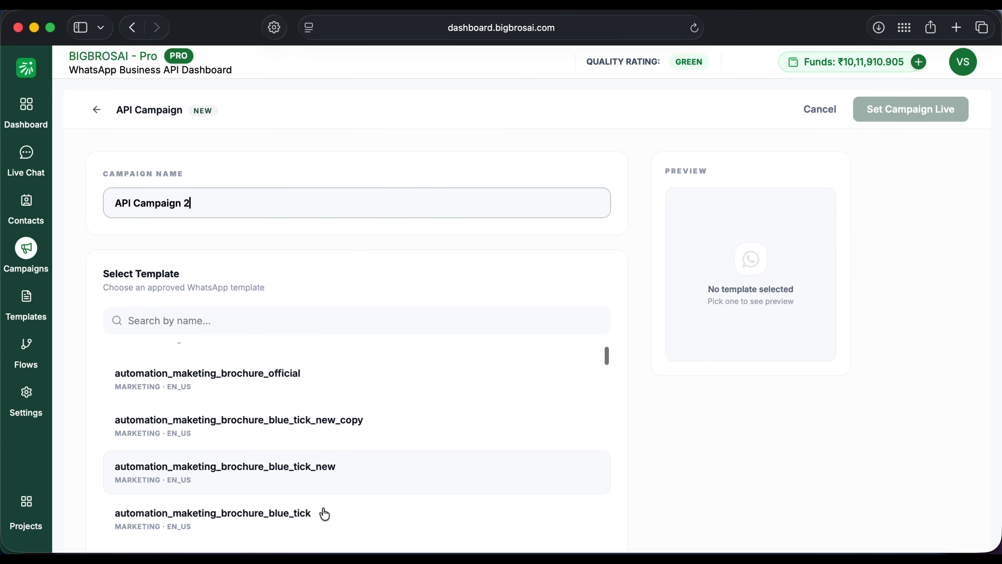
{"action": "left_click", "coordinate": [284, 469]}
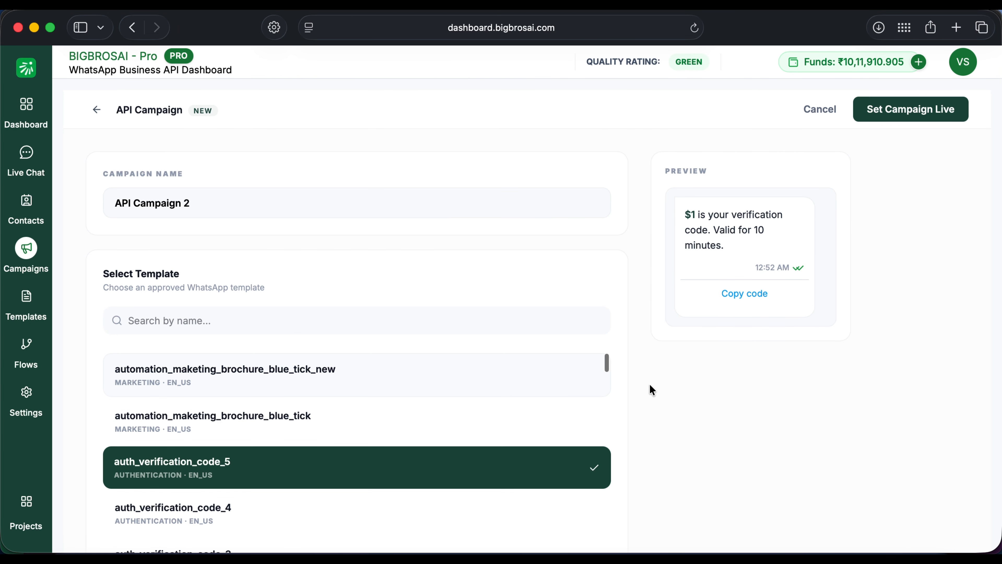
{"action": "scroll", "coordinate": [636, 383], "scroll_direction": "down", "scroll_amount": 3}
{"action": "scroll", "coordinate": [695, 386], "scroll_direction": "up", "scroll_amount": 3}
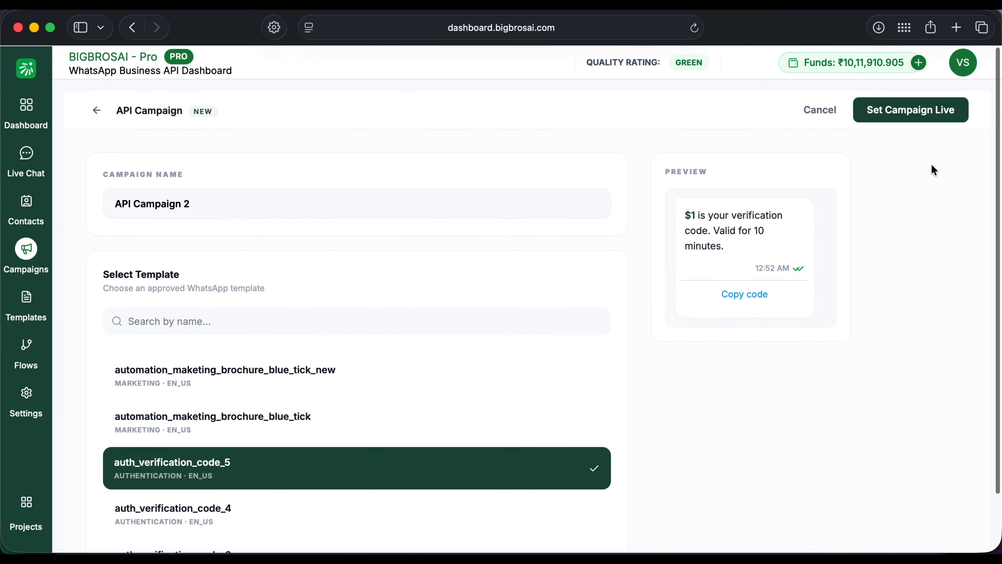
{"action": "left_click", "coordinate": [916, 114]}
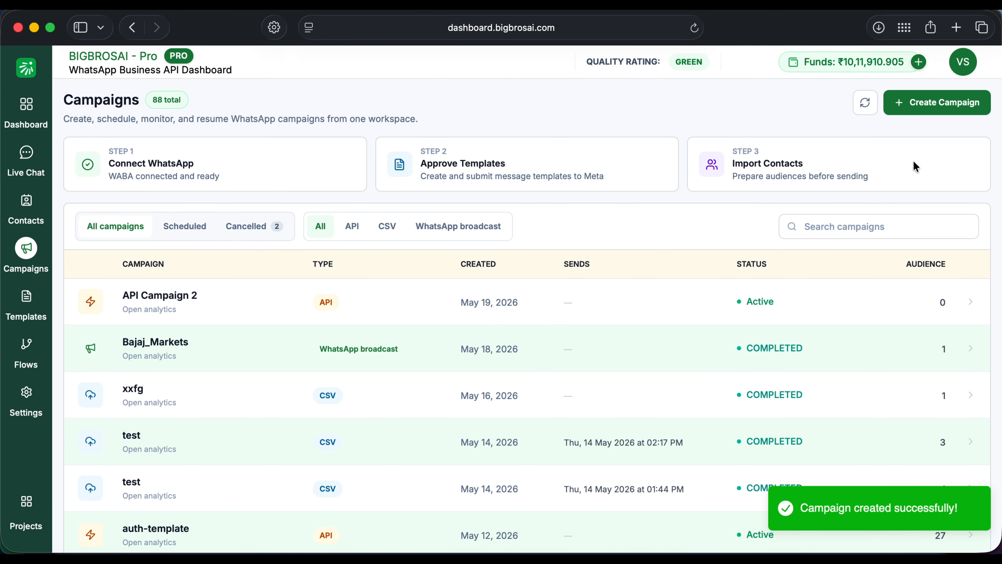
Step: Start a new CSV Broadcast campaign named test22 and continue to the CSV upload
{"action": "left_click", "coordinate": [930, 111]}
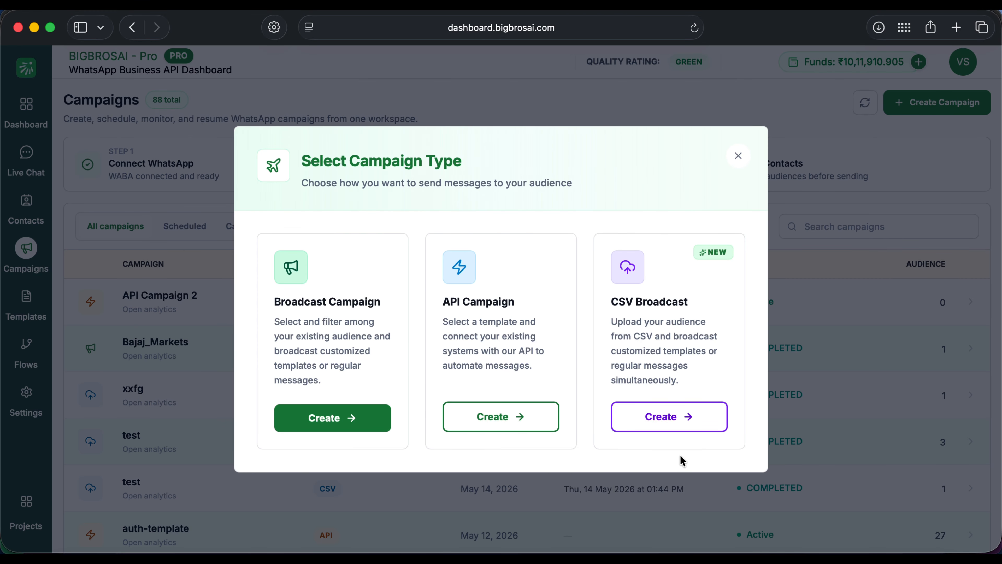
{"action": "left_click", "coordinate": [665, 418]}
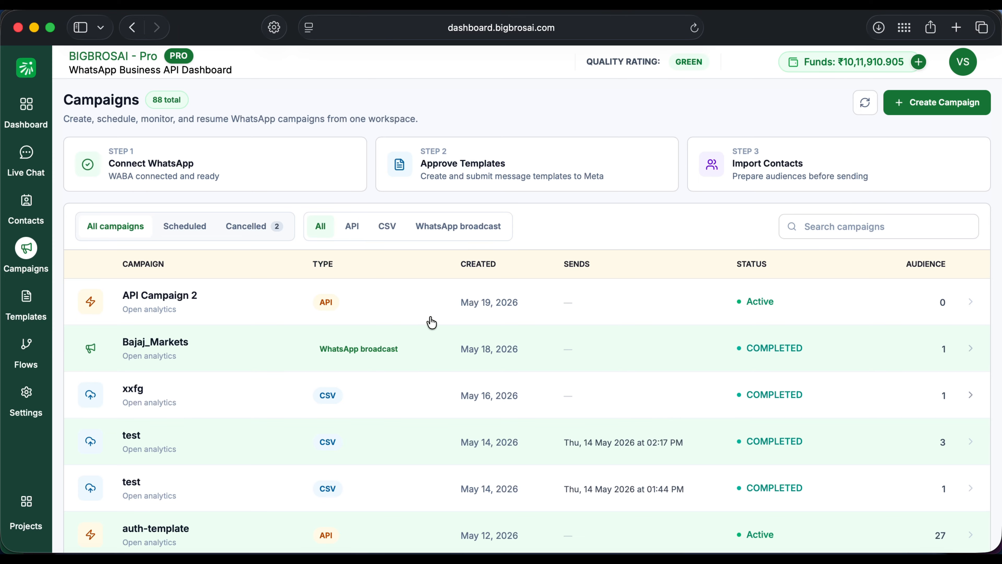
{"action": "left_click", "coordinate": [318, 449]}
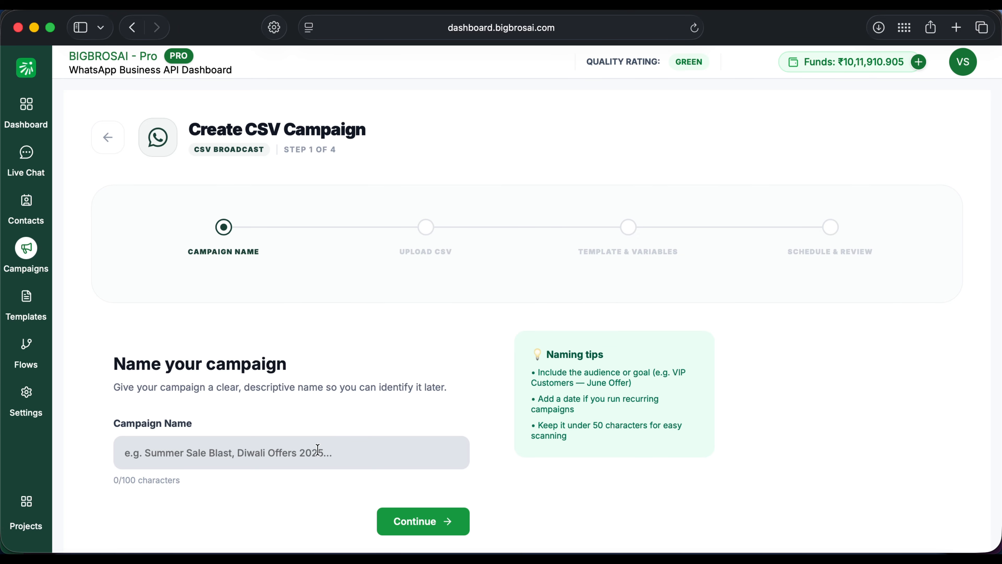
{"action": "type", "text": "test22"}
{"action": "left_click", "coordinate": [442, 511]}
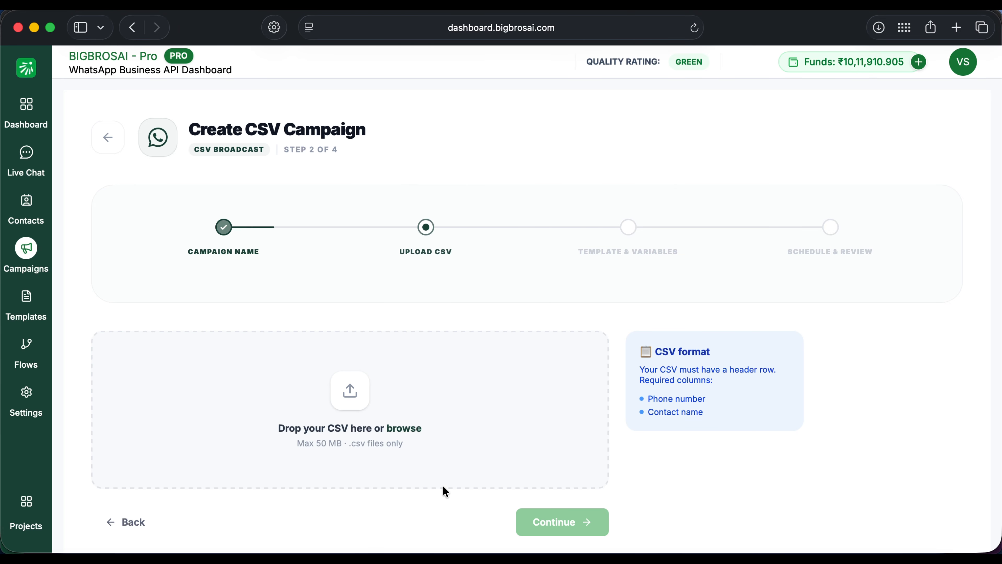
Step: Upload Internal Contacts copy.csv from the Downloads folder as the campaign's contact list
{"action": "left_click", "coordinate": [358, 398]}
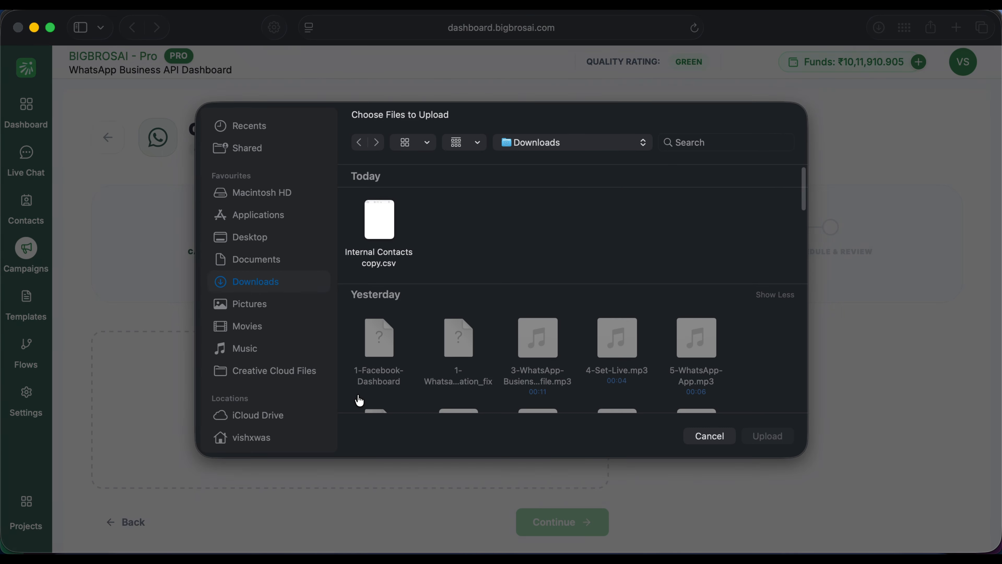
{"action": "left_click", "coordinate": [381, 224]}
{"action": "left_click", "coordinate": [734, 439]}
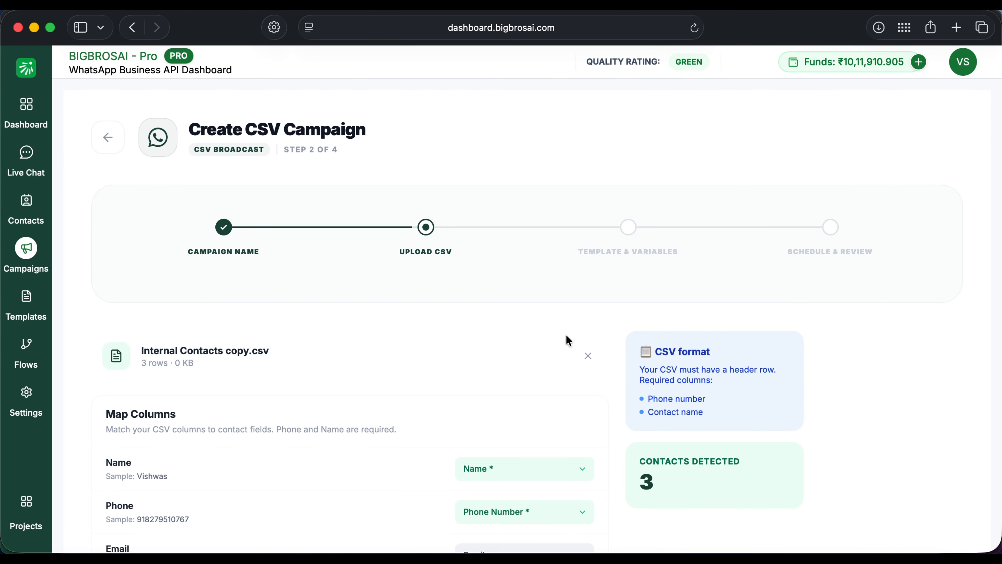
Step: Check how the CSV columns are mapped to contact fields, keep the mapping and continue to the template selection
{"action": "scroll", "coordinate": [569, 388], "scroll_direction": "down", "scroll_amount": 5}
{"action": "scroll", "coordinate": [659, 387], "scroll_direction": "down", "scroll_amount": 2}
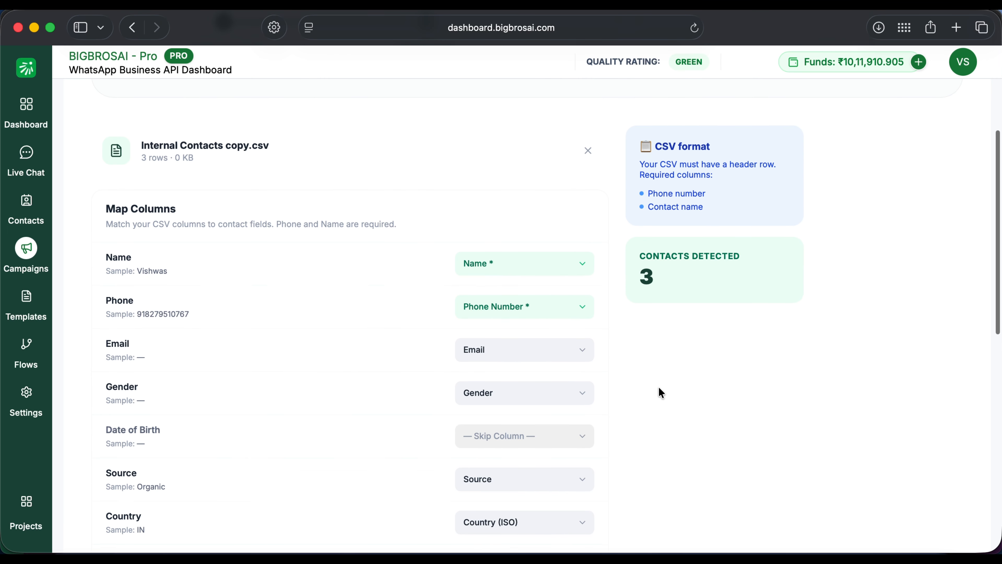
{"action": "scroll", "coordinate": [659, 392], "scroll_direction": "down", "scroll_amount": 4}
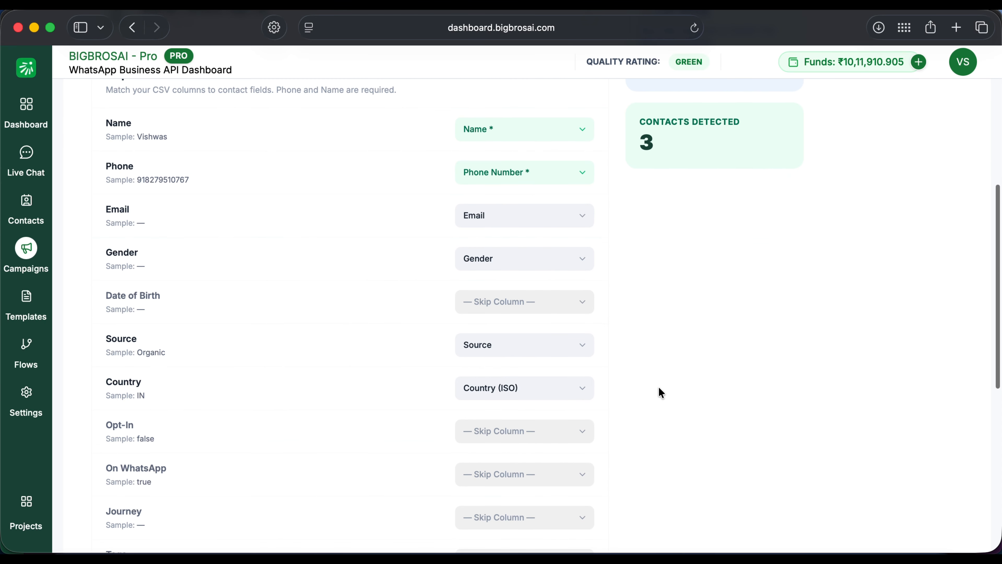
{"action": "scroll", "coordinate": [659, 388], "scroll_direction": "down", "scroll_amount": 10}
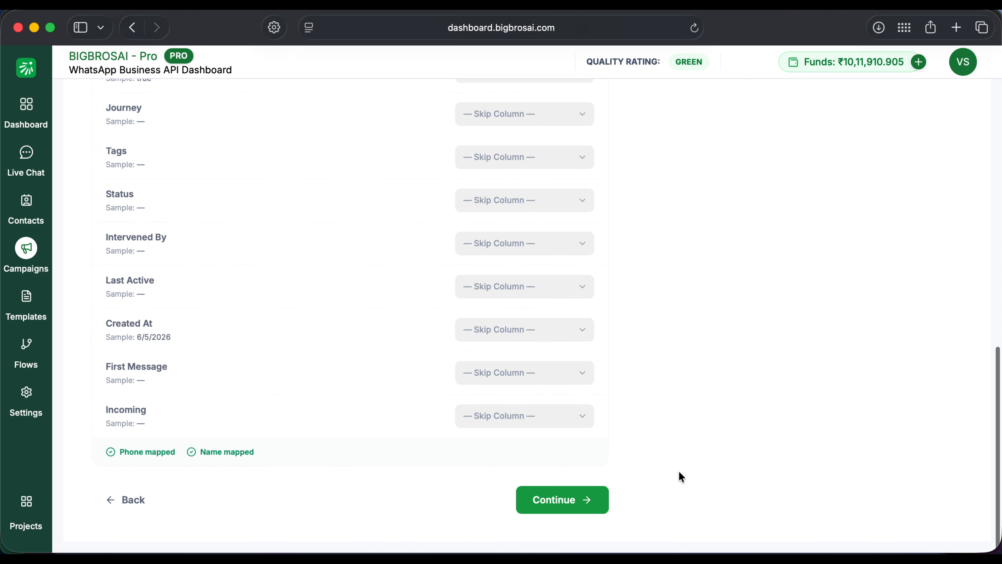
{"action": "left_click", "coordinate": [564, 502]}
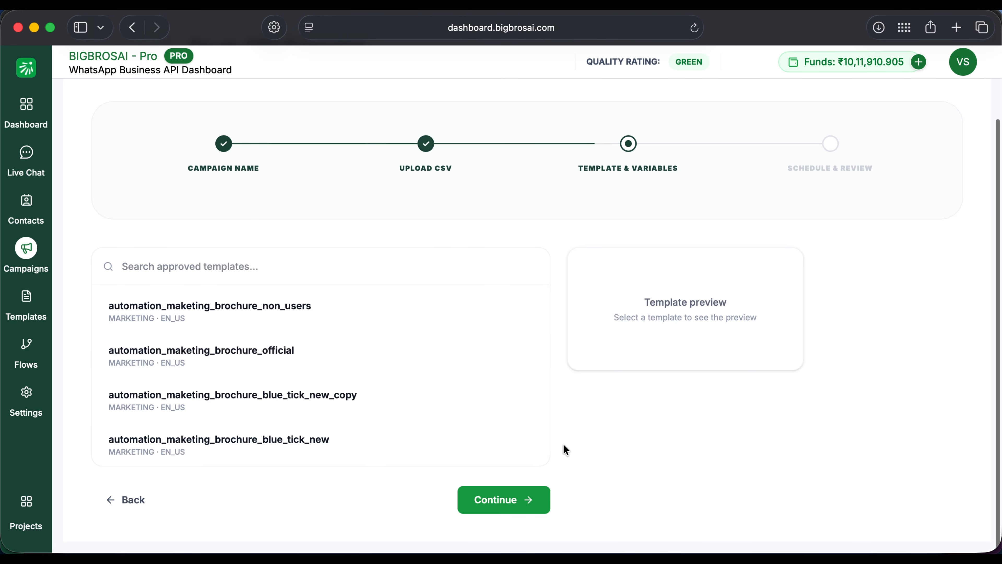
Step: Select the automation_template_category_changed template for the CSV campaign and map its first variable to the Name attribute
{"action": "scroll", "coordinate": [419, 405], "scroll_direction": "down", "scroll_amount": 10}
{"action": "left_click", "coordinate": [271, 317]}
{"action": "scroll", "coordinate": [449, 329], "scroll_direction": "down", "scroll_amount": 5}
{"action": "left_click", "coordinate": [538, 311]}
Step: Set template variables 2, 3 and 4 to Meta2, pending and approved, and continue to the campaign summary and schedule
{"action": "left_click", "coordinate": [371, 343]}
{"action": "type", "text": "Meta2"}
{"action": "left_click", "coordinate": [355, 380]}
{"action": "type", "text": "pend ing"}
{"action": "key", "text": "Tab"}
{"action": "type", "text": "approved"}
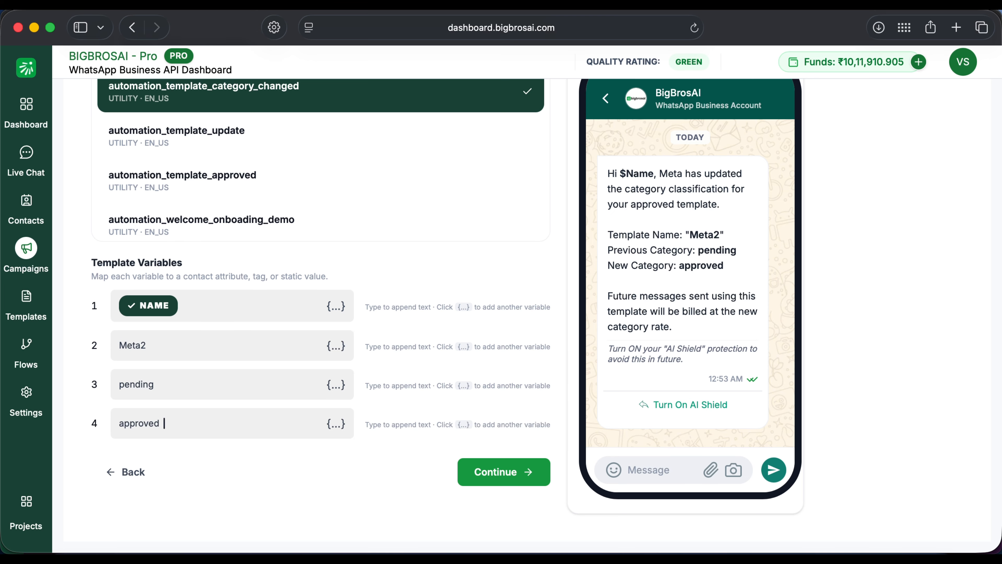
{"action": "left_click", "coordinate": [529, 463]}
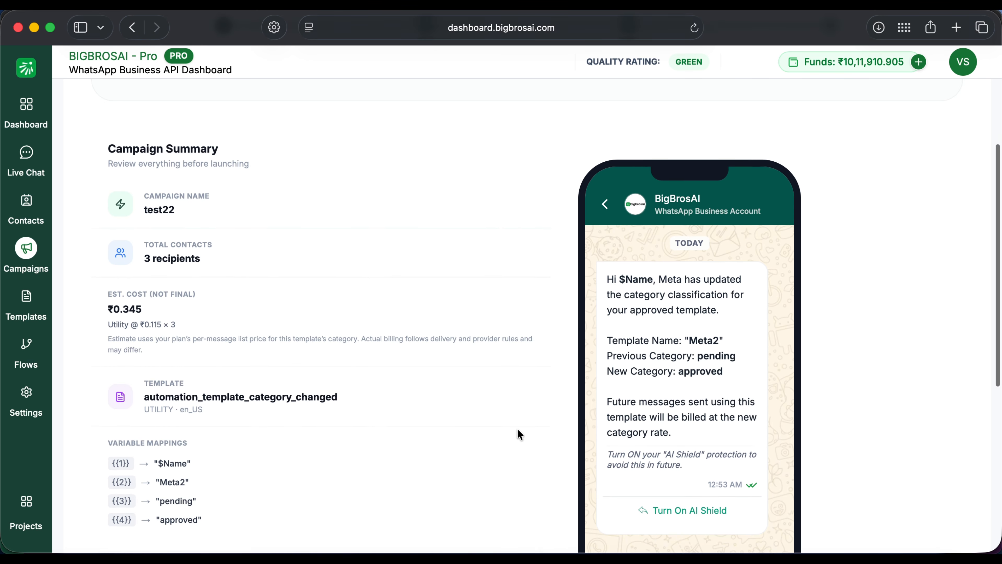
{"action": "scroll", "coordinate": [552, 413], "scroll_direction": "down", "scroll_amount": 7}
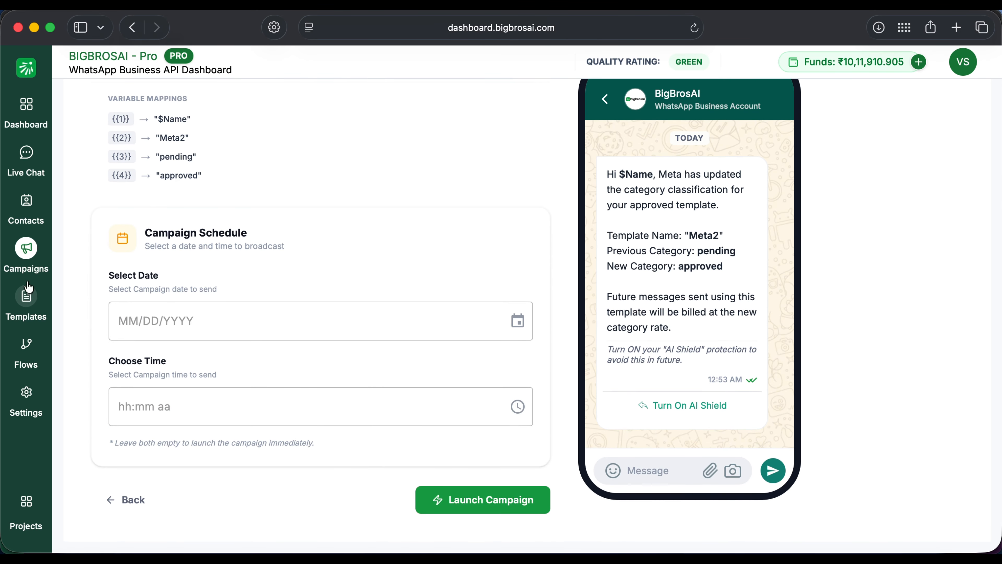
Step: Return to the campaign list and, in the Future-9798 project, open the analytics of the 16 May CSV campaign ending in second_6pm
{"action": "left_click", "coordinate": [28, 253]}
{"action": "scroll", "coordinate": [235, 433], "scroll_direction": "down", "scroll_amount": 5}
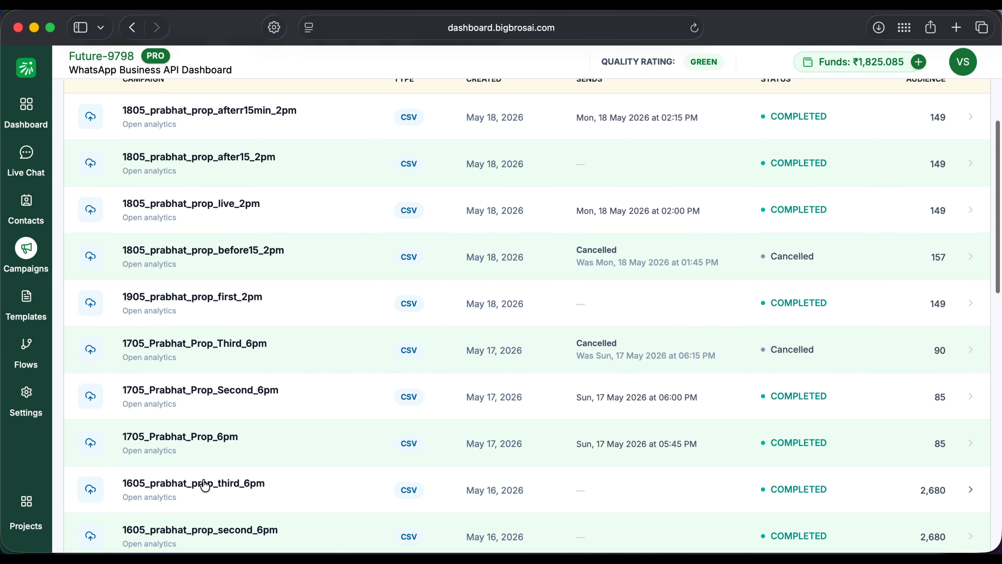
{"action": "scroll", "coordinate": [198, 484], "scroll_direction": "down", "scroll_amount": 1}
{"action": "left_click", "coordinate": [197, 491]}
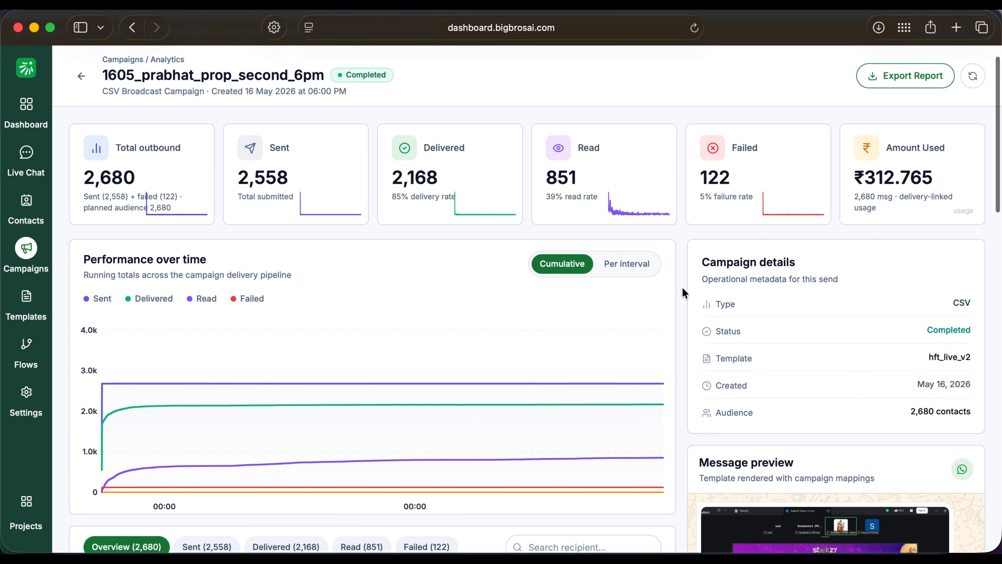
Step: Compare the campaign's per-interval and cumulative performance charts and examine the recipient delivery statuses and message preview
{"action": "left_click", "coordinate": [642, 262]}
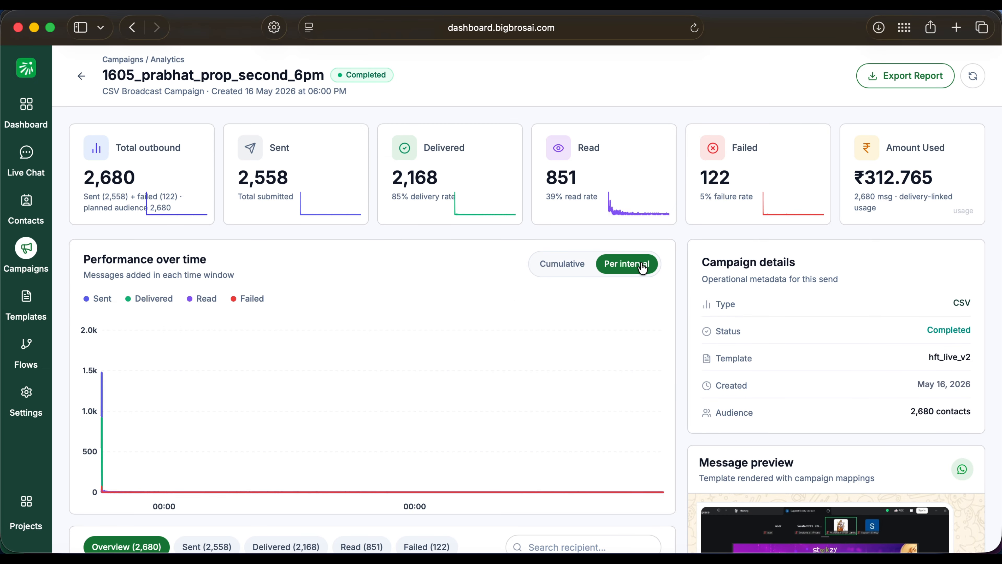
{"action": "left_click", "coordinate": [567, 264]}
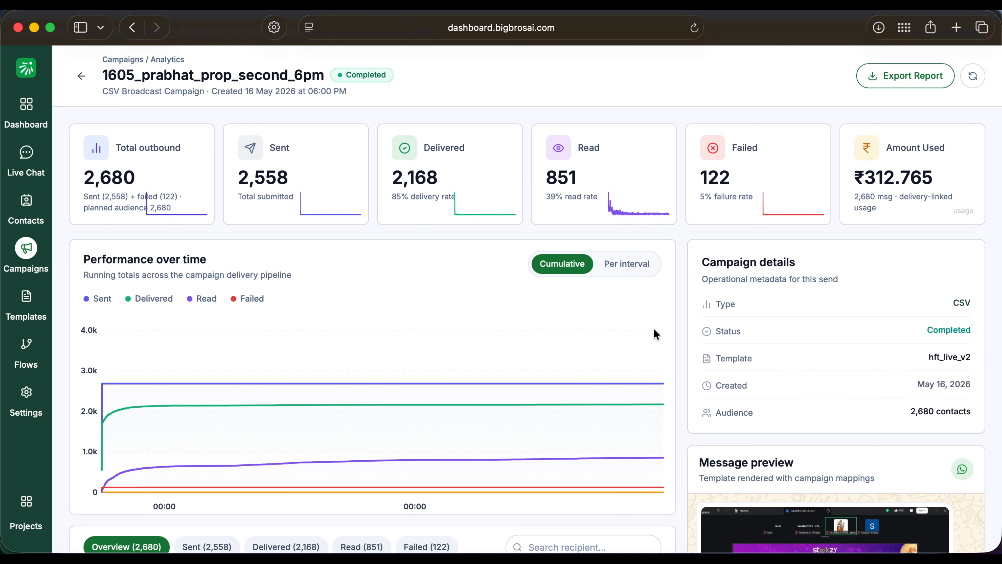
{"action": "scroll", "coordinate": [654, 330], "scroll_direction": "down", "scroll_amount": 6}
{"action": "scroll", "coordinate": [654, 330], "scroll_direction": "down", "scroll_amount": 7}
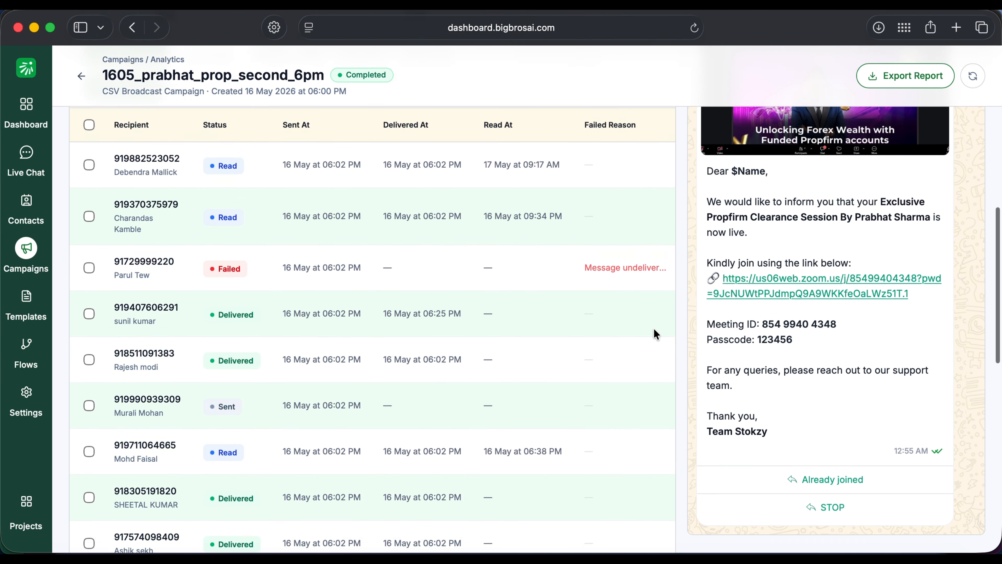
Step: Open the project's Usage & Billing settings to examine the WhatsApp spend for this month
{"action": "left_click", "coordinate": [26, 393]}
{"action": "left_click", "coordinate": [123, 205]}
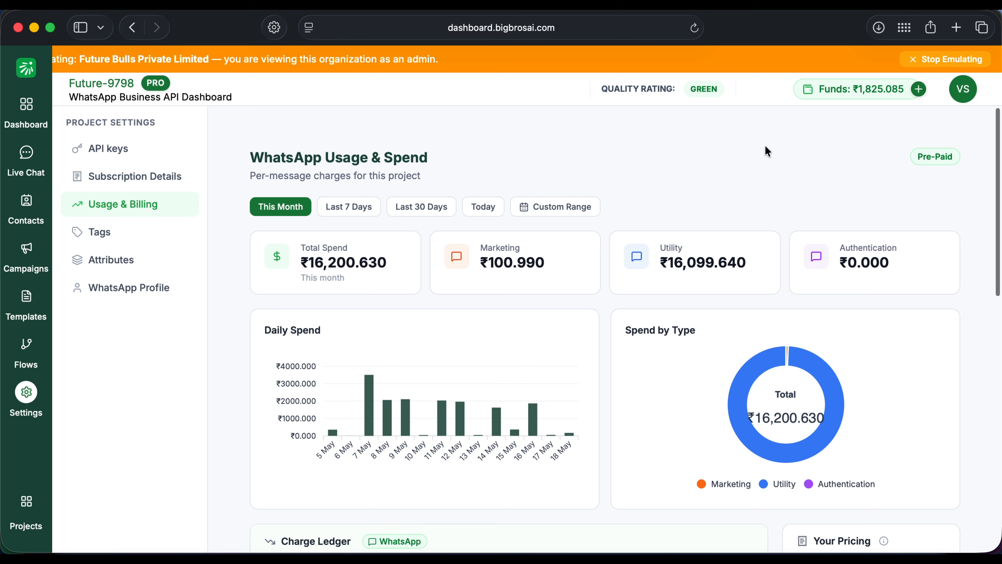
Step: Start a wallet top-up of ₹1,000 with UPI, check the payment methods and summary, and proceed to payment
{"action": "left_click", "coordinate": [919, 89]}
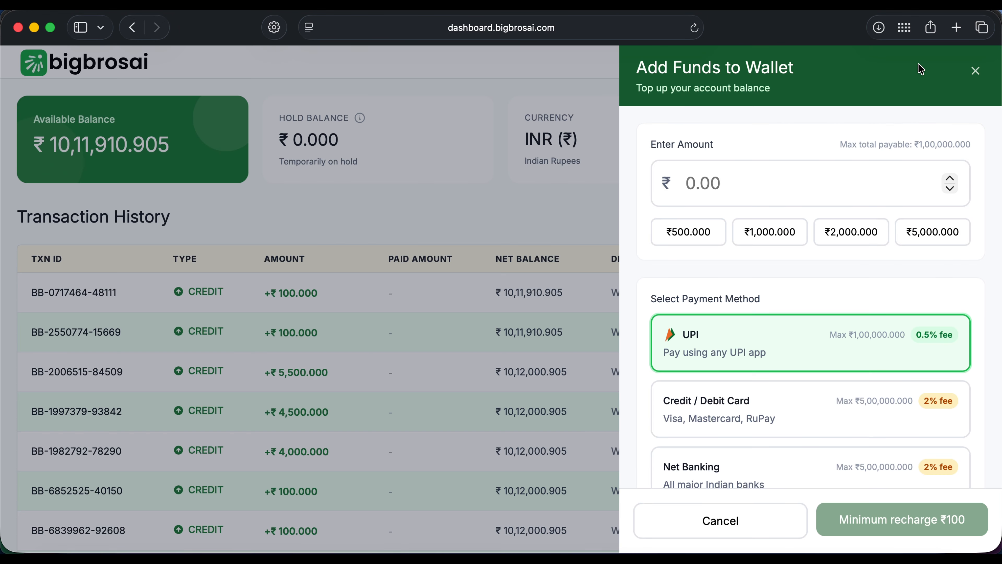
{"action": "left_click", "coordinate": [795, 229]}
{"action": "scroll", "coordinate": [843, 335], "scroll_direction": "down", "scroll_amount": 5}
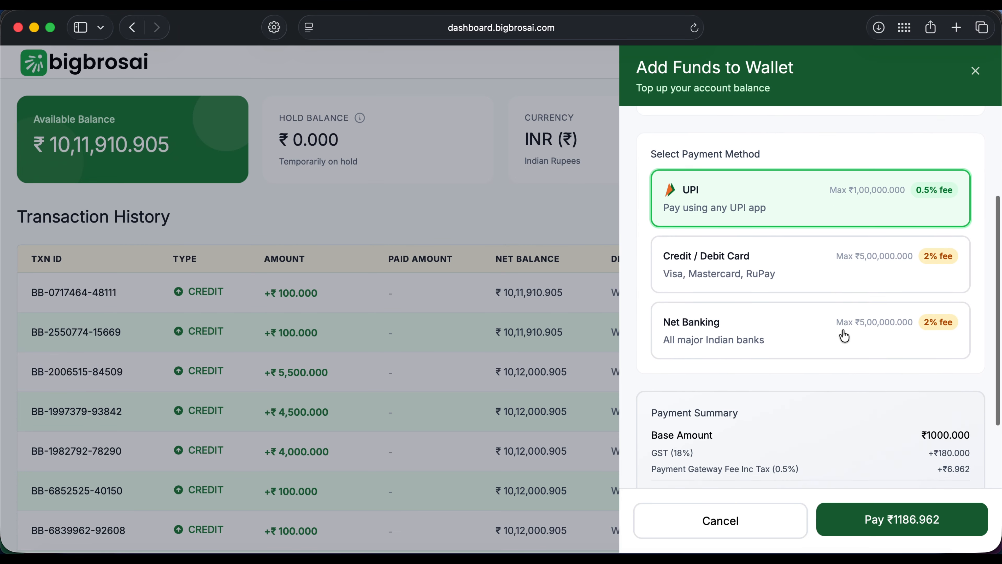
{"action": "scroll", "coordinate": [842, 333], "scroll_direction": "up", "scroll_amount": 2}
{"action": "scroll", "coordinate": [843, 329], "scroll_direction": "up", "scroll_amount": 2}
{"action": "scroll", "coordinate": [843, 329], "scroll_direction": "down", "scroll_amount": 2}
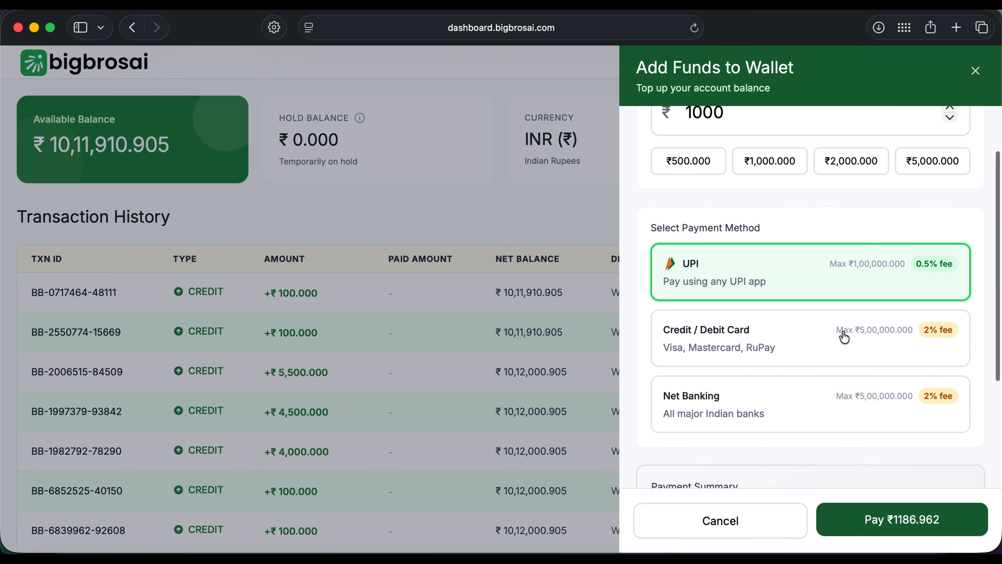
{"action": "left_click", "coordinate": [900, 521]}
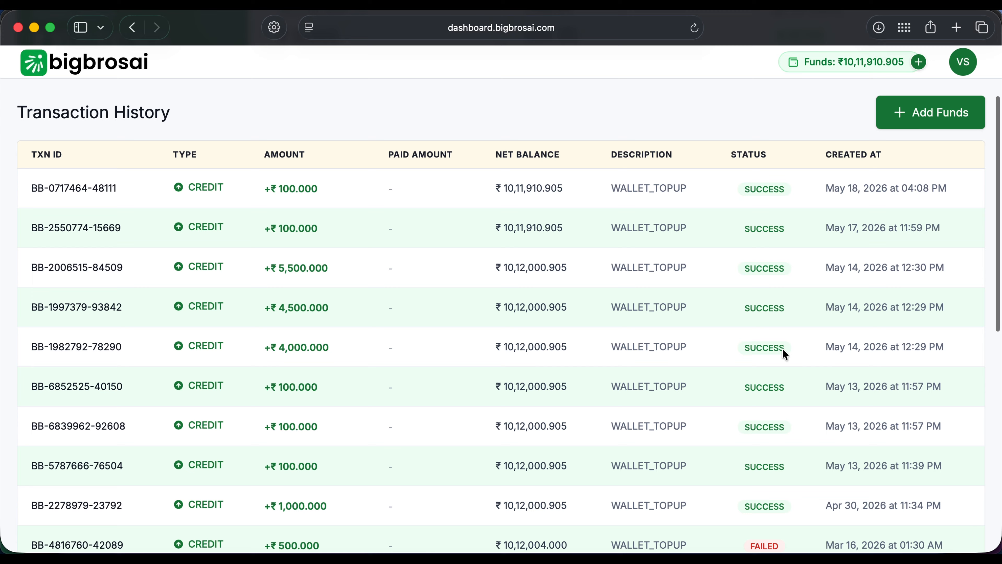
Step: Look through the wallet's transaction history and balance overview
{"action": "scroll", "coordinate": [781, 349], "scroll_direction": "down", "scroll_amount": 4}
{"action": "scroll", "coordinate": [782, 349], "scroll_direction": "down", "scroll_amount": 3}
{"action": "scroll", "coordinate": [783, 349], "scroll_direction": "up", "scroll_amount": 10}
{"action": "scroll", "coordinate": [783, 349], "scroll_direction": "up", "scroll_amount": 2}
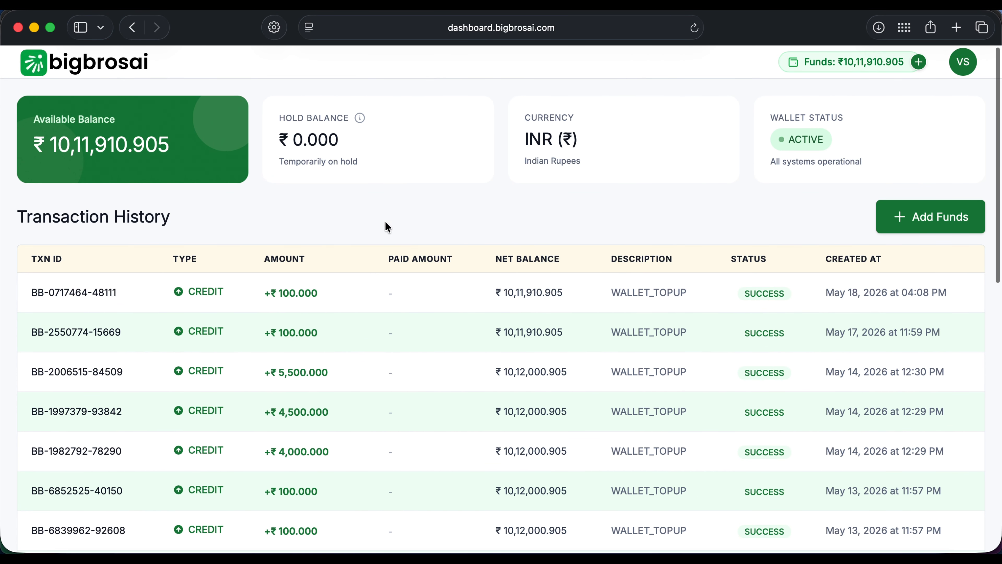
Step: Open the automation flows of the BIGBROSAI - Pro project and check the Flow Builder Add-on offer without buying it
{"action": "left_click", "coordinate": [92, 68]}
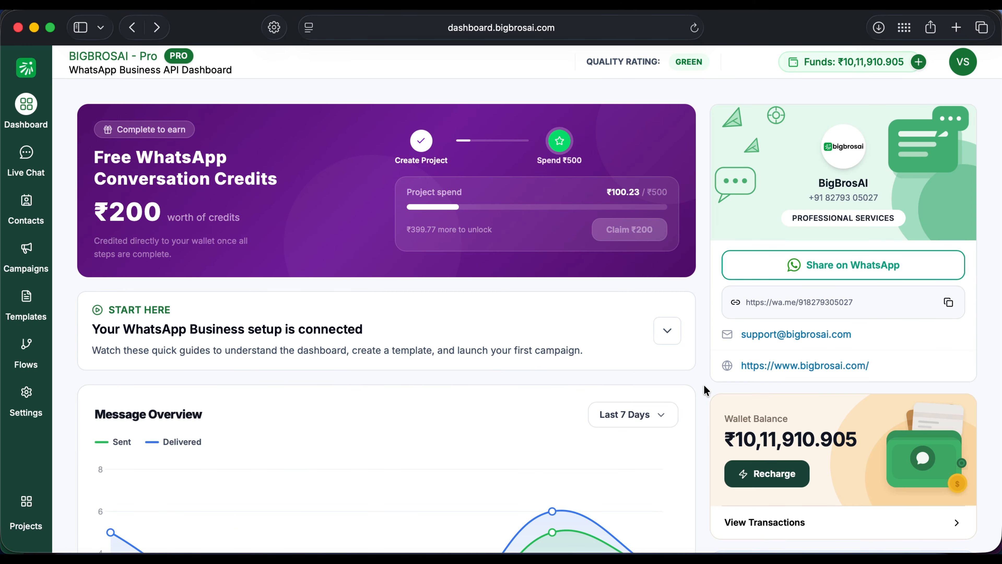
{"action": "left_click", "coordinate": [27, 346]}
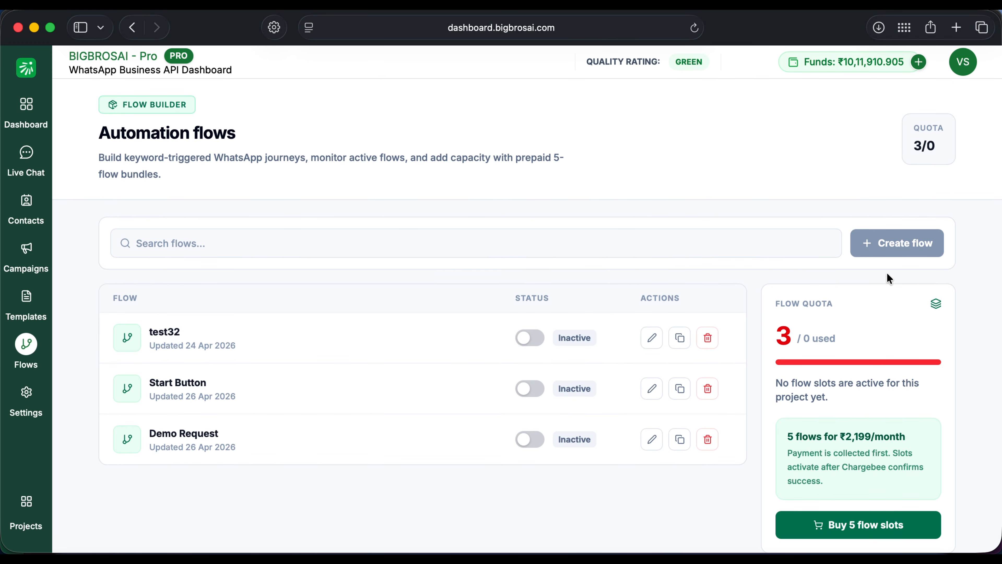
{"action": "scroll", "coordinate": [893, 280], "scroll_direction": "down", "scroll_amount": 2}
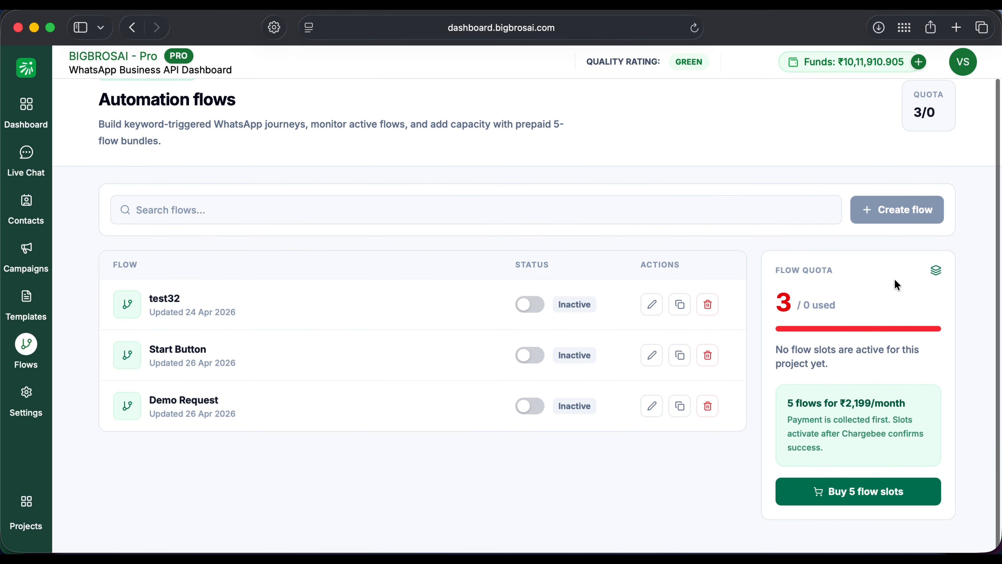
{"action": "left_click", "coordinate": [843, 490]}
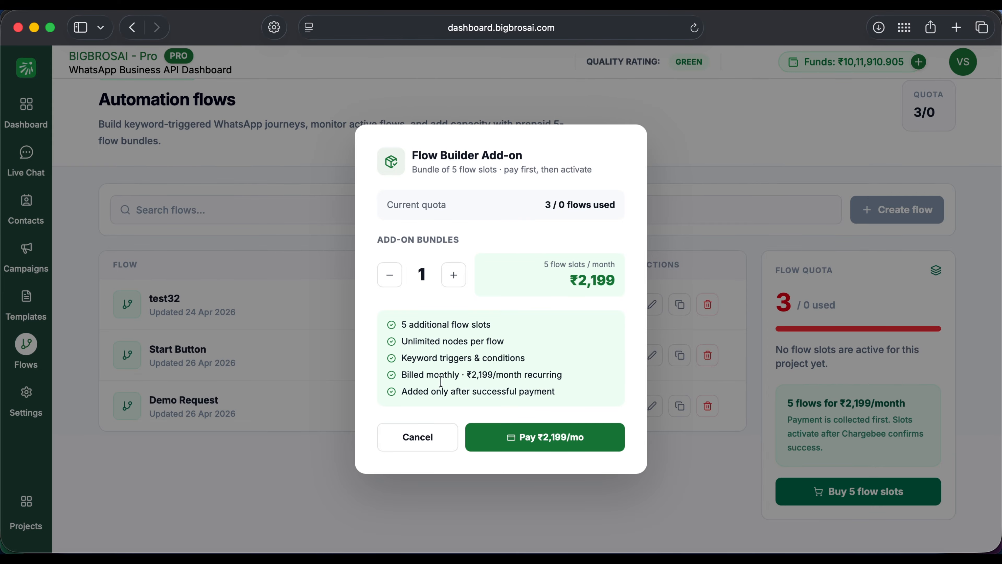
{"action": "left_click", "coordinate": [417, 438]}
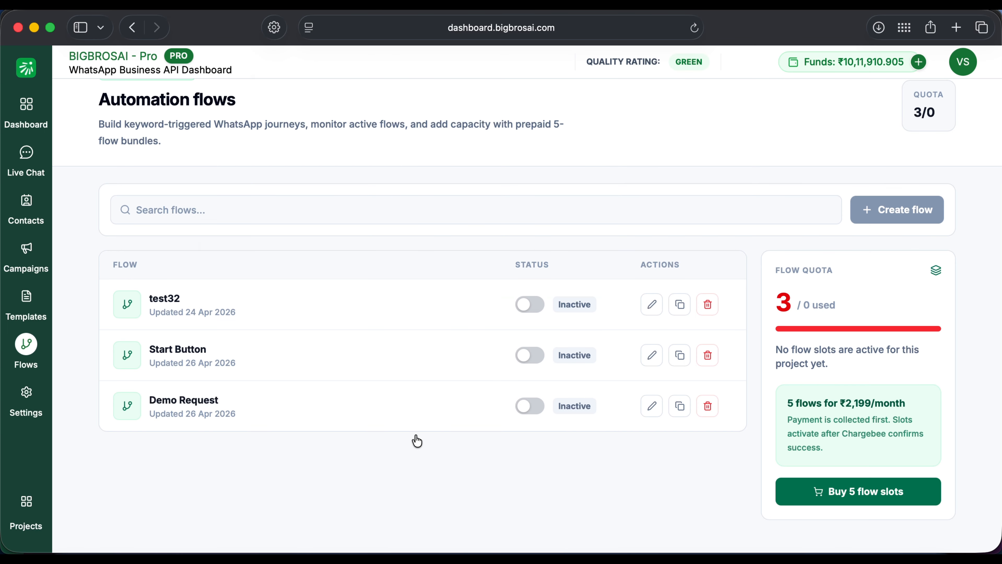
Step: Open the Demo Request flow for editing and examine how its start, condition, text buttons and intervention nodes connect
{"action": "left_click", "coordinate": [652, 304]}
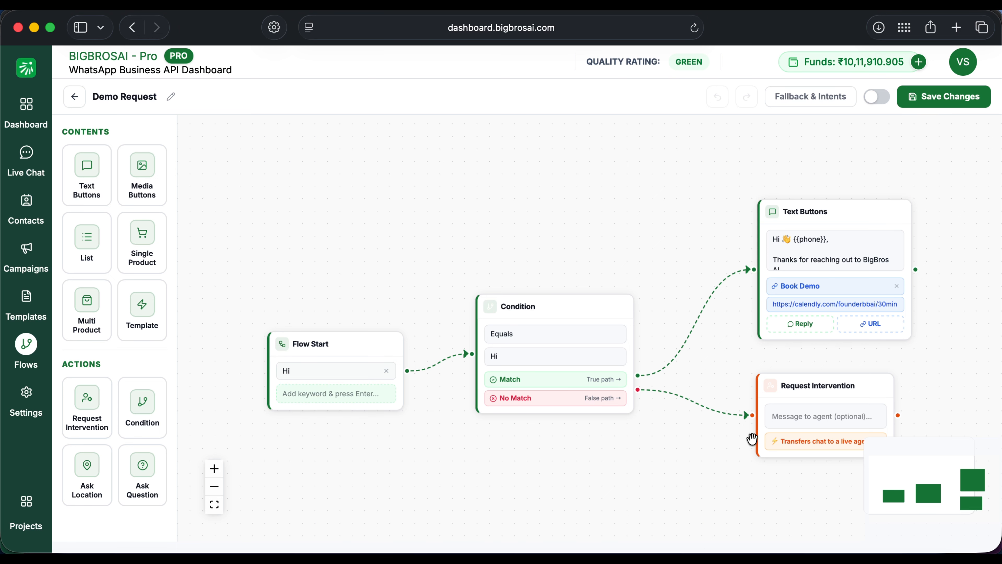
{"action": "scroll", "coordinate": [753, 455], "scroll_direction": "down", "scroll_amount": 1}
{"action": "left_click_drag", "start_coordinate": [754, 462], "coordinate": [707, 451]}
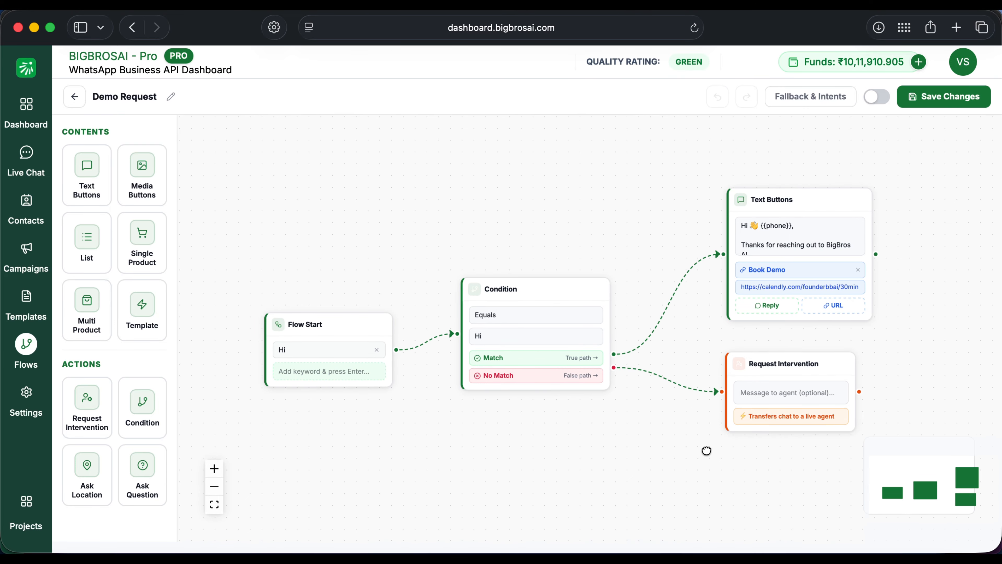